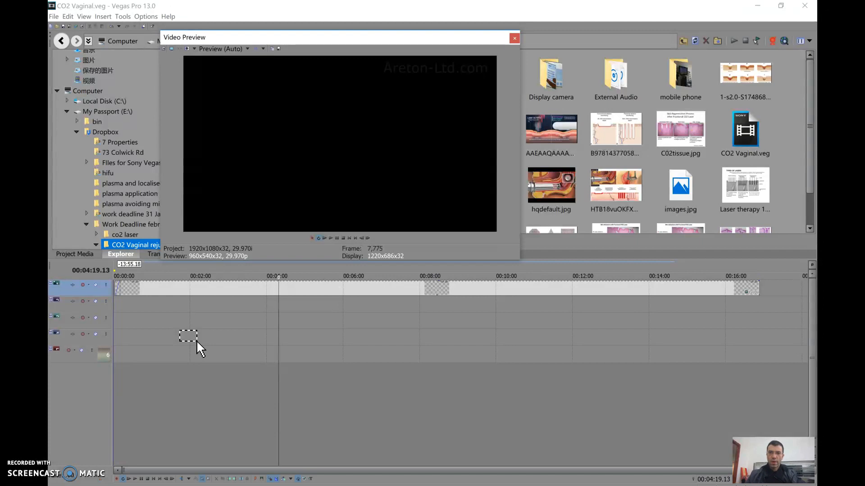
Move the floating Video Preview window aside so the camera folders in the file explorer are uncovered
{"action": "left_click_drag", "start_coordinate": [197, 341], "coordinate": [197, 342]}
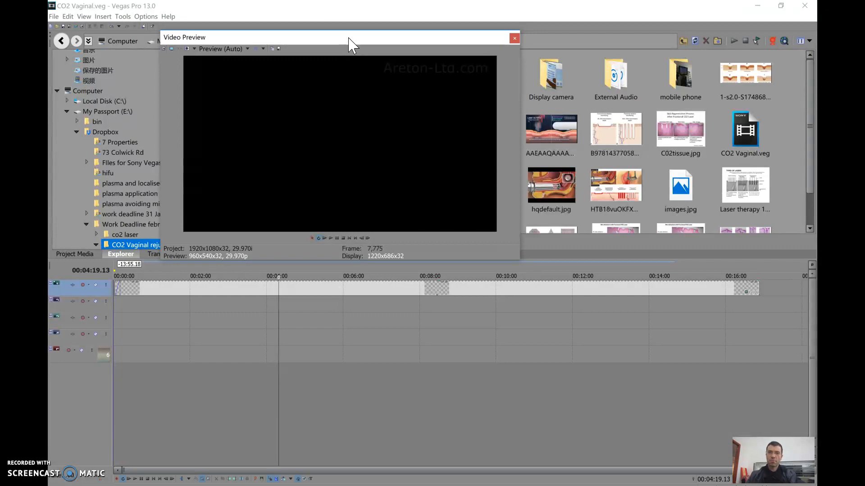
{"action": "left_click_drag", "start_coordinate": [363, 53], "coordinate": [195, 28]}
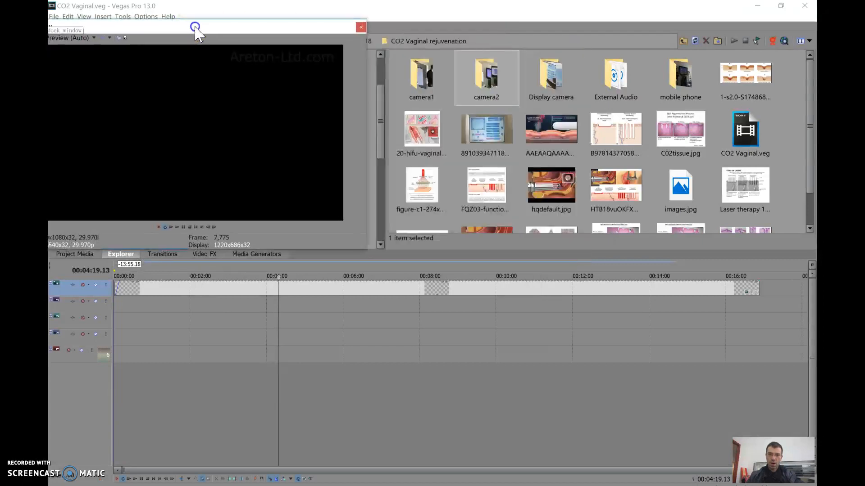
{"action": "left_click_drag", "start_coordinate": [195, 28], "coordinate": [239, 24]}
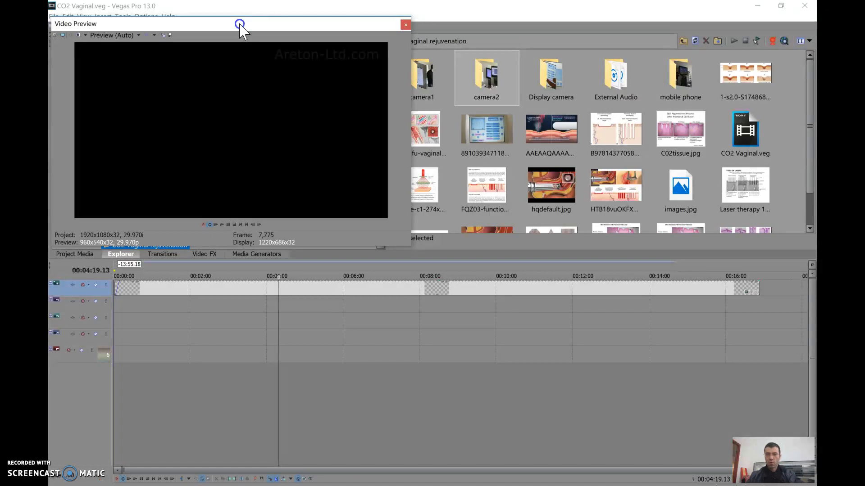
{"action": "left_click_drag", "start_coordinate": [240, 24], "coordinate": [231, 26]}
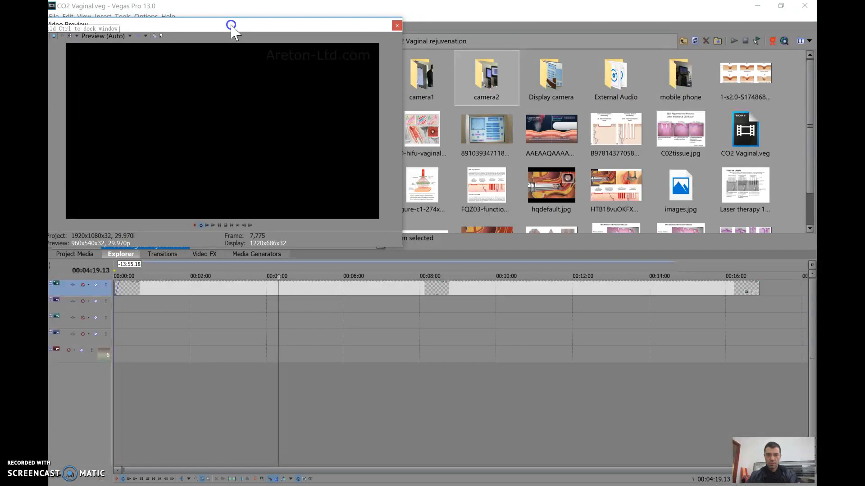
{"action": "left_click_drag", "start_coordinate": [231, 26], "coordinate": [231, 25]}
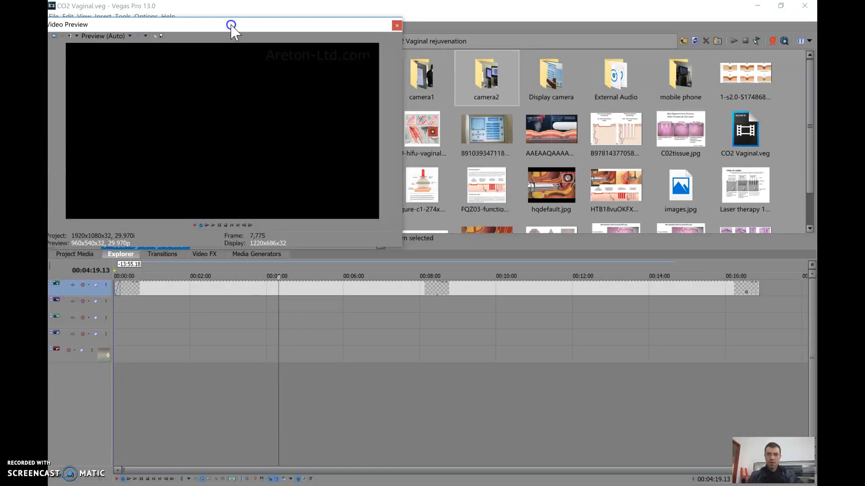
{"action": "left_click_drag", "start_coordinate": [231, 25], "coordinate": [224, 26]}
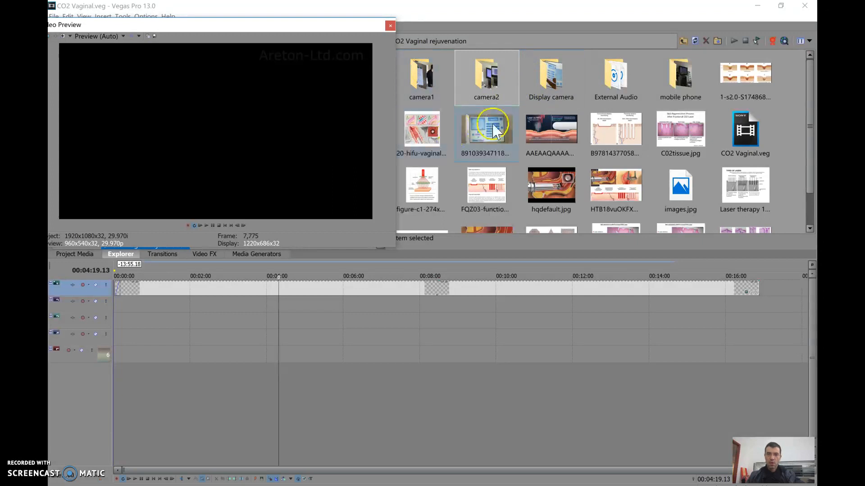
Place MVI_0176.MP4 from the camera1 folder near the start of the second track and match the project video settings to it
{"action": "left_click", "coordinate": [424, 77]}
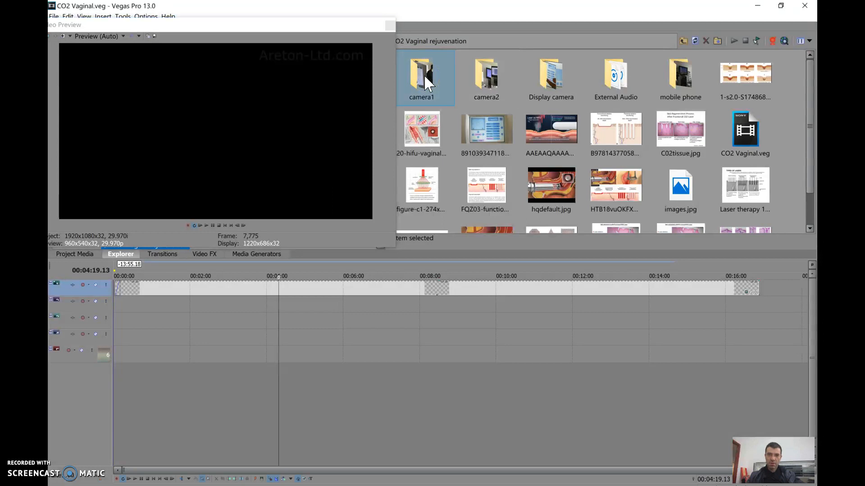
{"action": "double_click", "coordinate": [423, 76]}
{"action": "left_click_drag", "start_coordinate": [428, 61], "coordinate": [154, 304]}
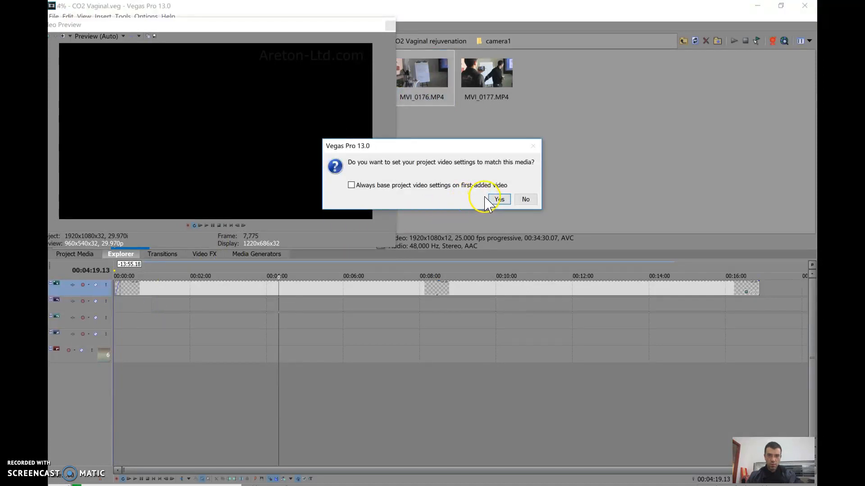
{"action": "left_click", "coordinate": [499, 199]}
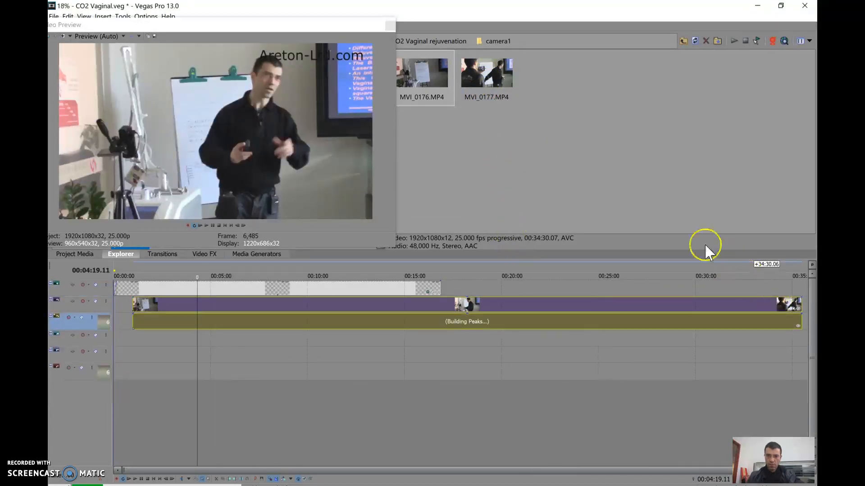
Add MVI_0177.MP4 directly after the first camera1 clip on the same track
{"action": "left_click_drag", "start_coordinate": [296, 474], "coordinate": [565, 478]}
{"action": "left_click_drag", "start_coordinate": [486, 74], "coordinate": [519, 310]}
{"action": "scroll", "coordinate": [490, 333], "scroll_direction": "down", "scroll_amount": 3}
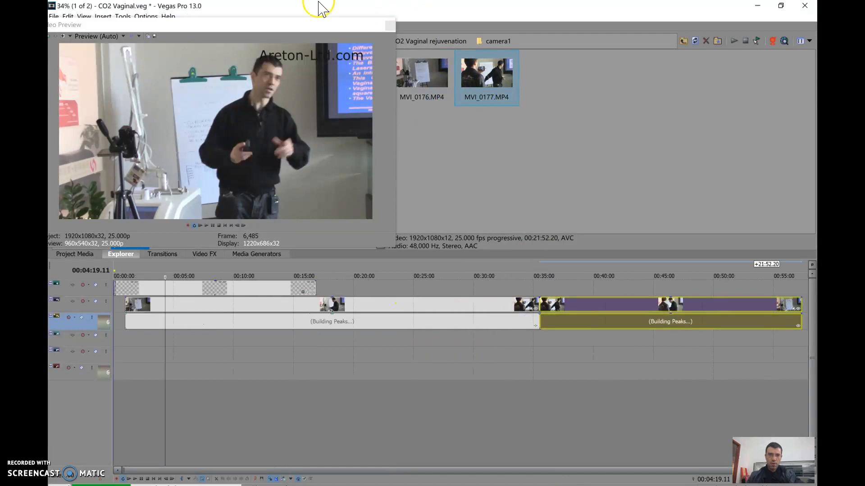
Place camera2's MVI_0185.MP4 and MVI_0186.MP4 end to end on the tracks below the camera1 footage, aligned with its start
{"action": "left_click_drag", "start_coordinate": [360, 26], "coordinate": [386, 75]}
{"action": "left_click", "coordinate": [430, 44]}
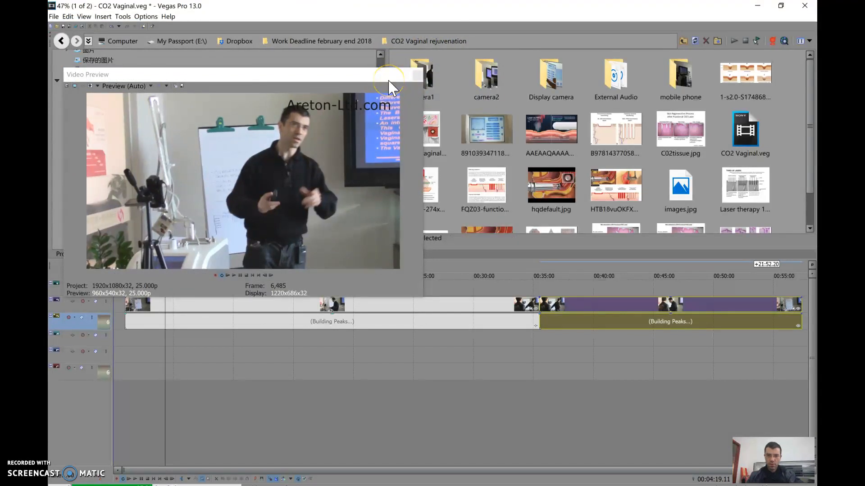
{"action": "left_click_drag", "start_coordinate": [373, 74], "coordinate": [331, 81]}
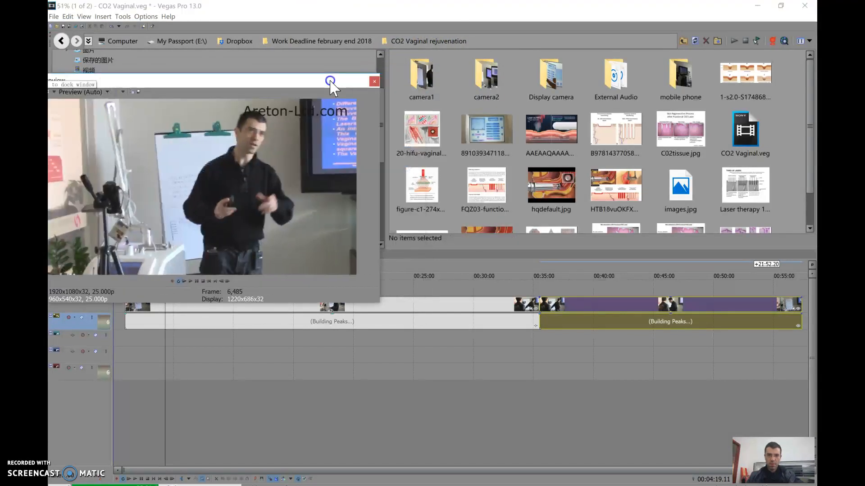
{"action": "double_click", "coordinate": [481, 80]}
{"action": "left_click", "coordinate": [480, 79]}
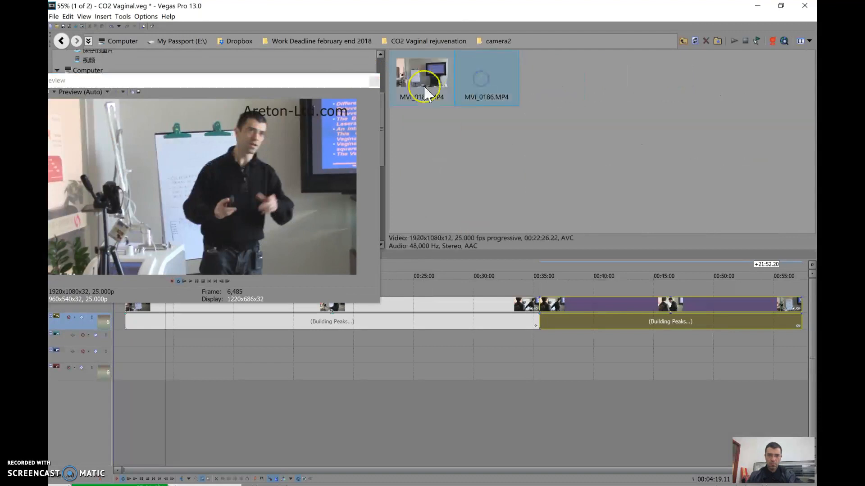
{"action": "left_click_drag", "start_coordinate": [419, 76], "coordinate": [130, 347]}
{"action": "left_click_drag", "start_coordinate": [501, 89], "coordinate": [544, 349]}
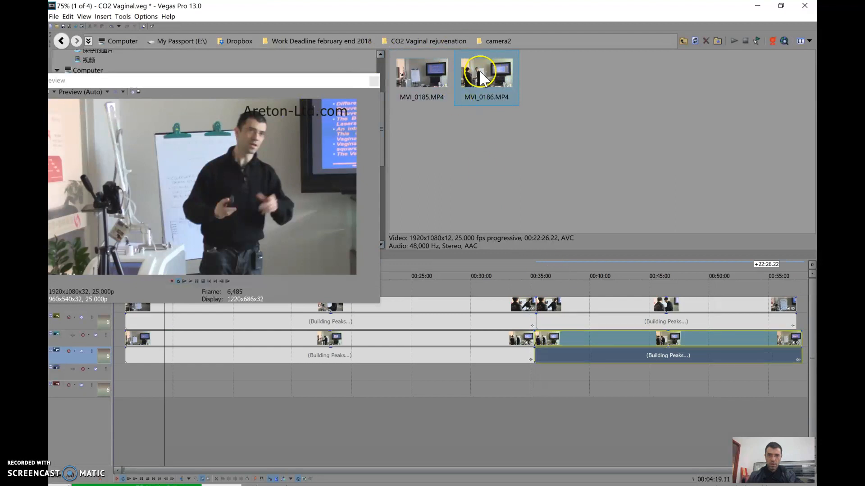
Place 00001.MTS and 00002.MTS from the Display camera folder end to end on the tracks below the camera2 footage
{"action": "left_click", "coordinate": [410, 40]}
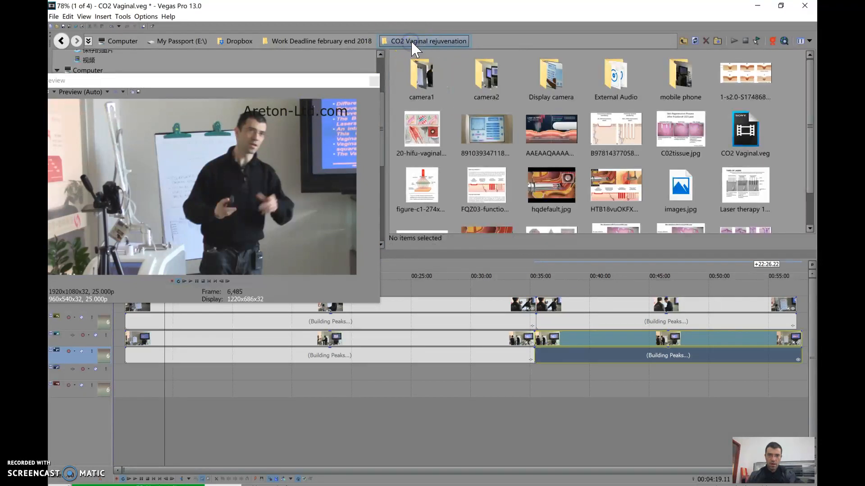
{"action": "double_click", "coordinate": [554, 81]}
{"action": "left_click", "coordinate": [425, 92]}
{"action": "left_click_drag", "start_coordinate": [424, 78], "coordinate": [129, 379]}
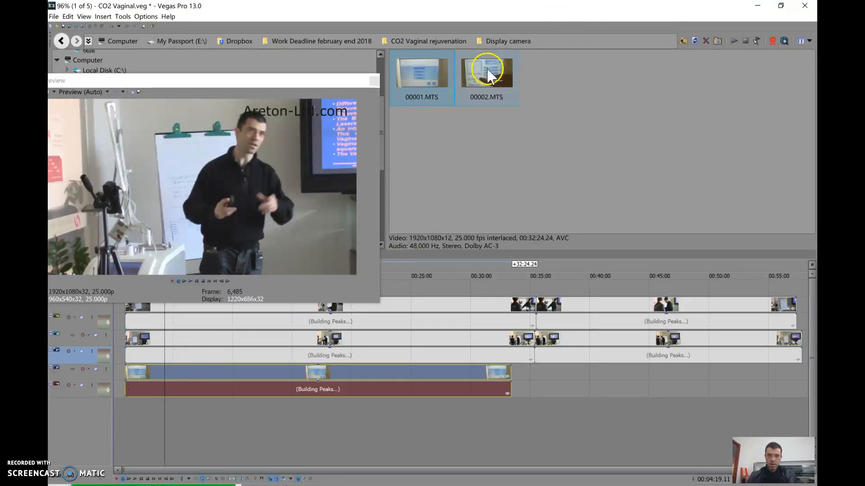
{"action": "left_click_drag", "start_coordinate": [489, 74], "coordinate": [518, 380]}
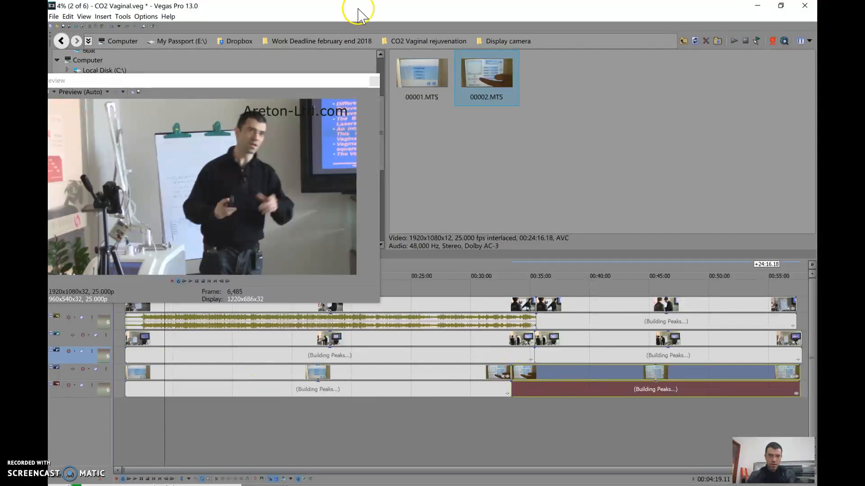
Add the video from the mobile phone folder on new tracks below the Display camera footage, aligned with its start
{"action": "left_click", "coordinate": [413, 40]}
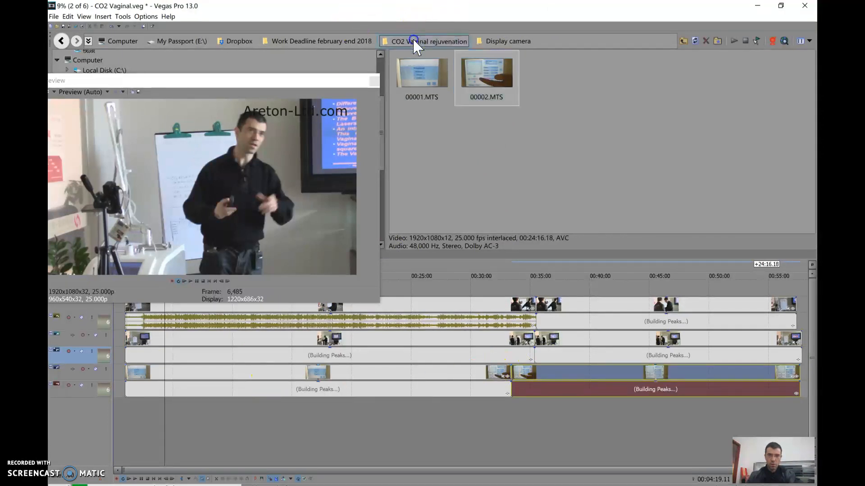
{"action": "double_click", "coordinate": [674, 74]}
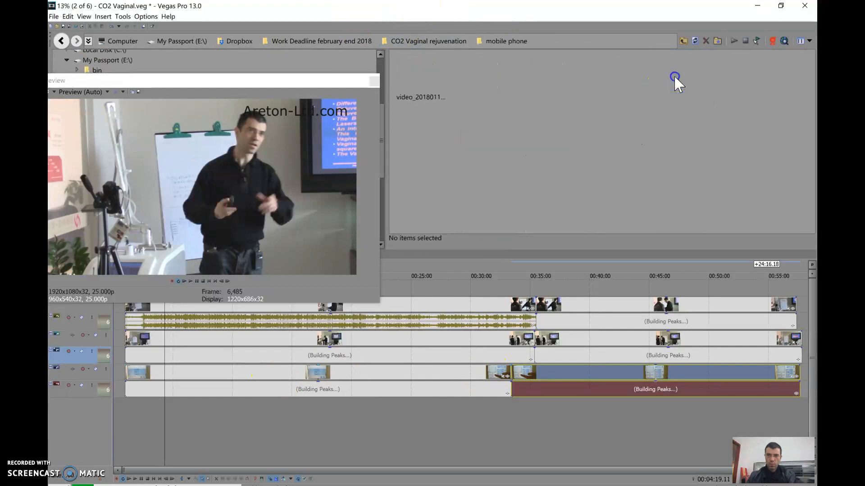
{"action": "left_click_drag", "start_coordinate": [419, 72], "coordinate": [129, 409]}
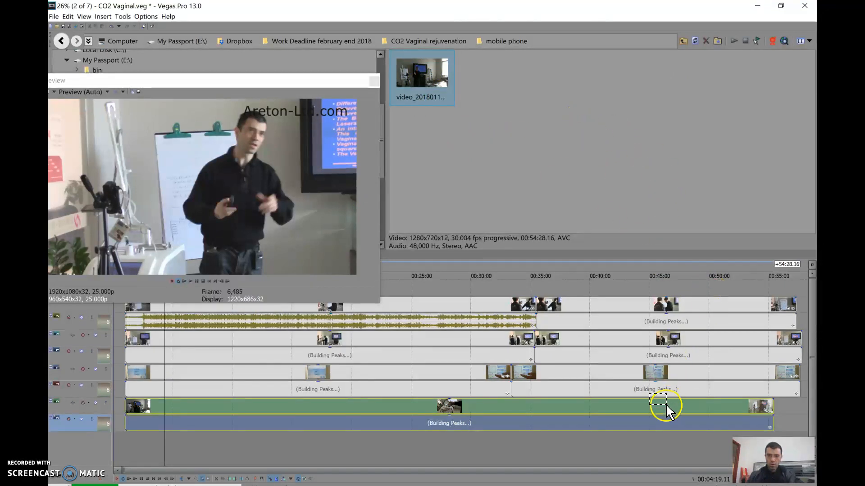
{"action": "left_click", "coordinate": [631, 276]}
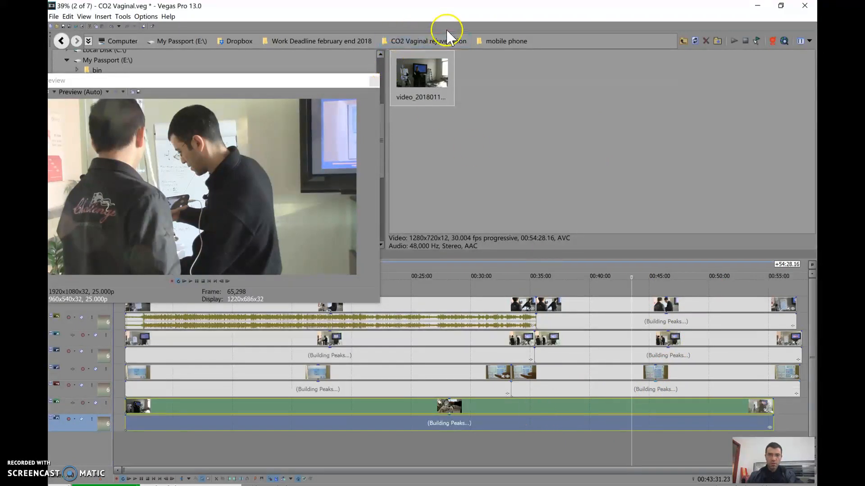
Add the 170724_1140 recording from the External Audio folder to a new audio track below the mobile phone footage
{"action": "left_click", "coordinate": [431, 39]}
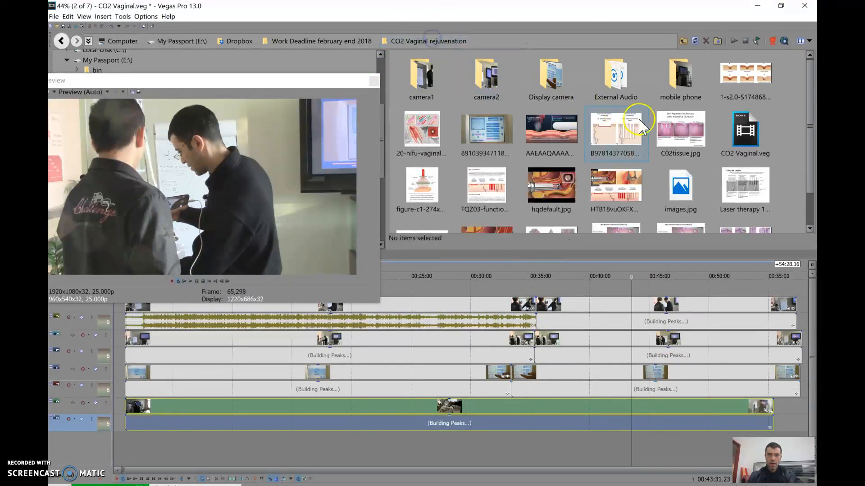
{"action": "double_click", "coordinate": [617, 76]}
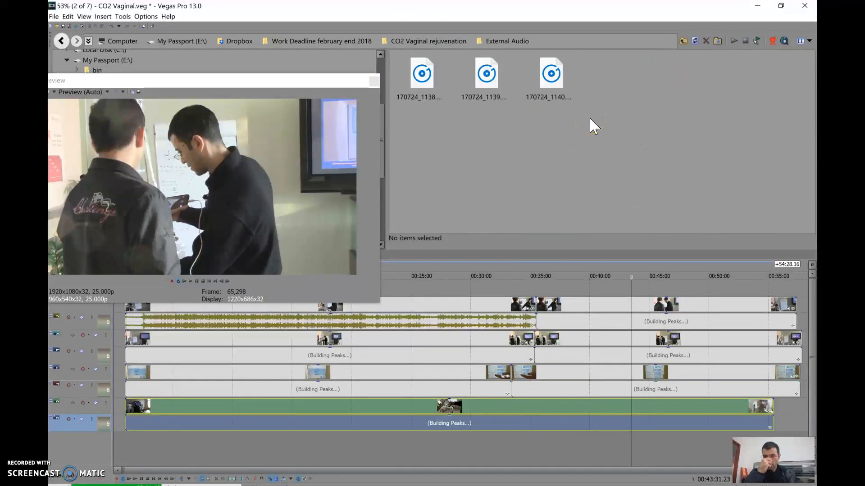
{"action": "left_click", "coordinate": [551, 72]}
{"action": "left_click_drag", "start_coordinate": [550, 72], "coordinate": [128, 441]}
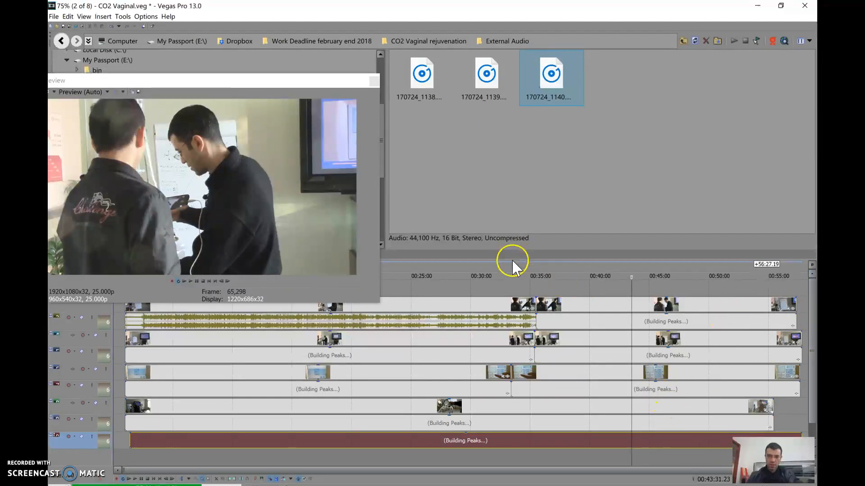
Enlarge the timeline area with the Video Preview window moved clear of the tracks, and save the project
{"action": "left_click_drag", "start_coordinate": [512, 260], "coordinate": [517, 225]}
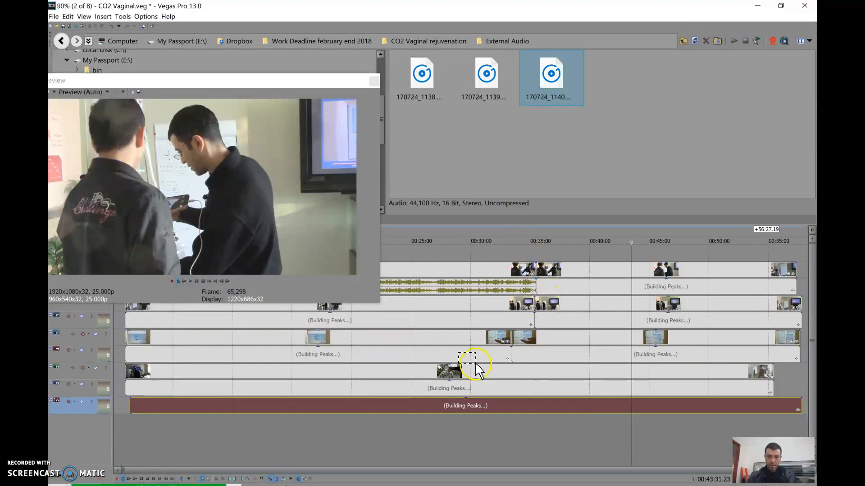
{"action": "left_click_drag", "start_coordinate": [292, 81], "coordinate": [448, 3]}
{"action": "left_click_drag", "start_coordinate": [334, 238], "coordinate": [354, 252]}
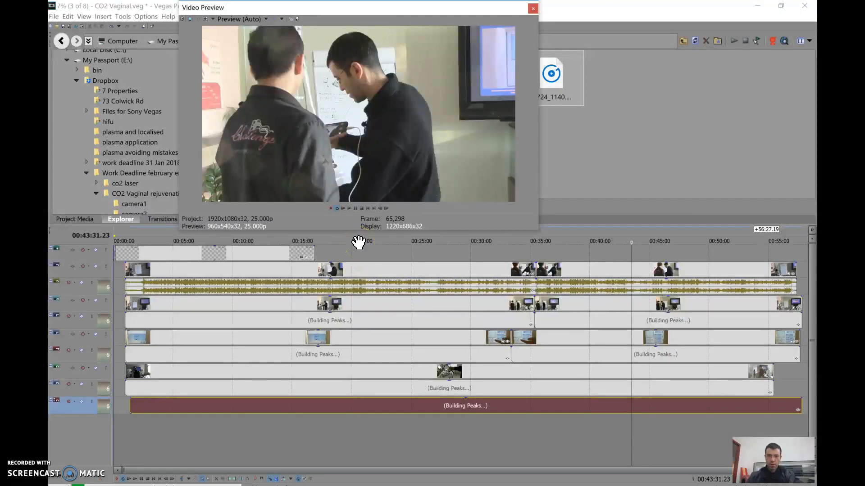
{"action": "left_click_drag", "start_coordinate": [308, 260], "coordinate": [327, 277]}
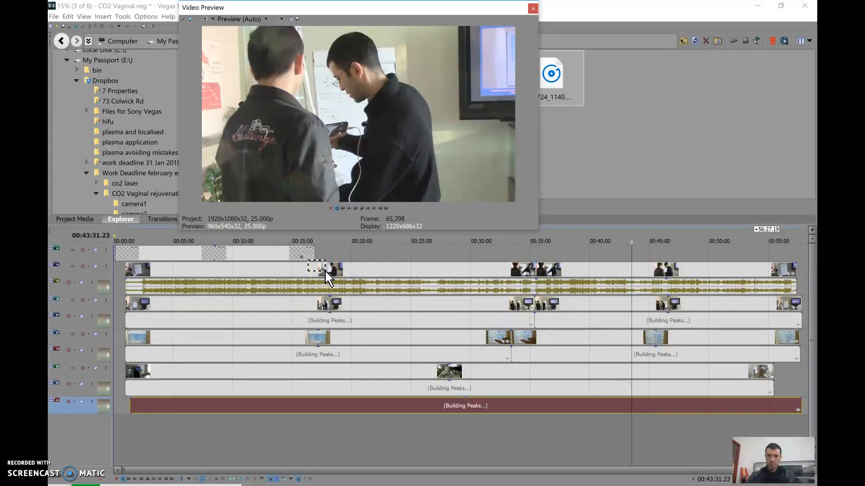
{"action": "left_click_drag", "start_coordinate": [327, 277], "coordinate": [351, 252]}
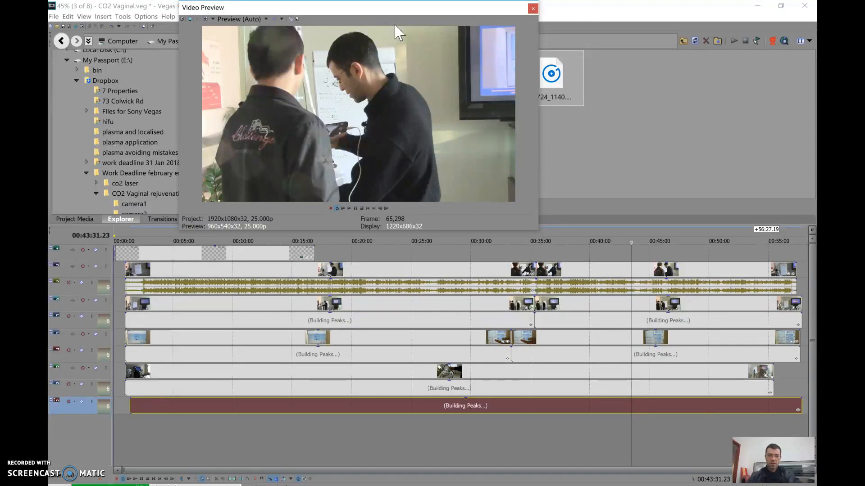
{"action": "left_click", "coordinate": [64, 26]}
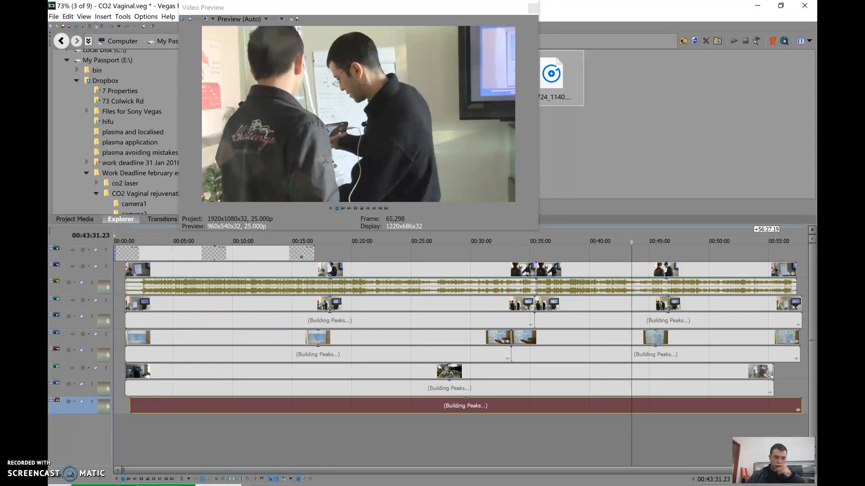
Shift the first camera2 clip earlier so its opening audio burst lines up with camera1's at about 00:02:30
{"action": "left_click", "coordinate": [178, 242]}
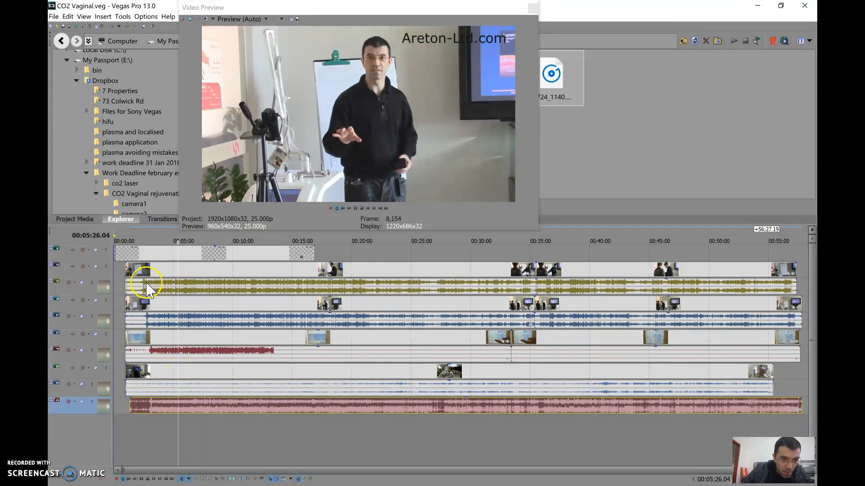
{"action": "left_click", "coordinate": [144, 241]}
{"action": "scroll", "coordinate": [148, 246], "scroll_direction": "up", "scroll_amount": 5}
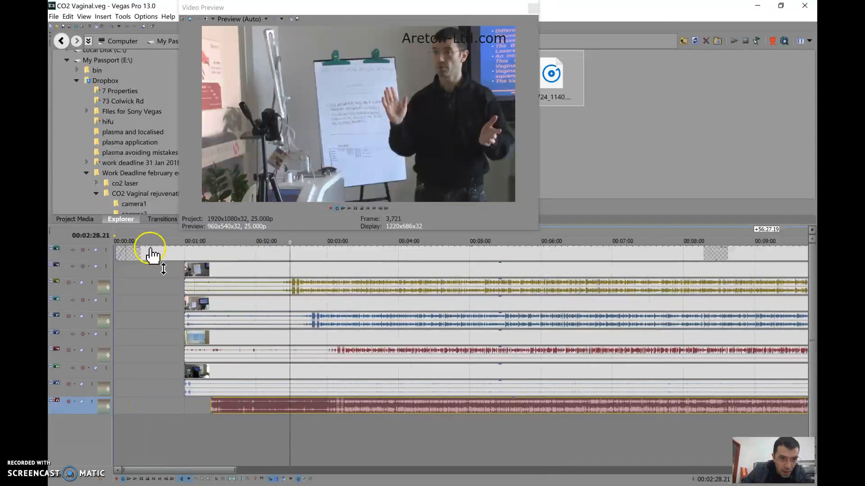
{"action": "scroll", "coordinate": [206, 269], "scroll_direction": "up", "scroll_amount": 2}
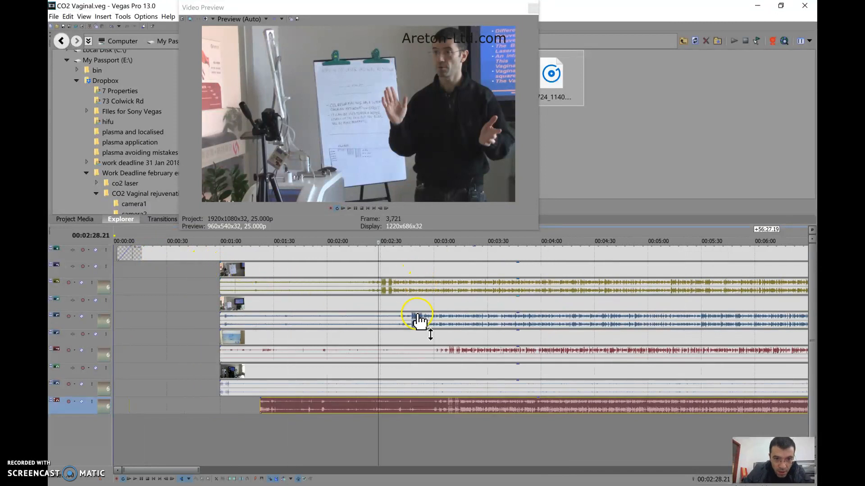
{"action": "left_click_drag", "start_coordinate": [400, 322], "coordinate": [369, 320]}
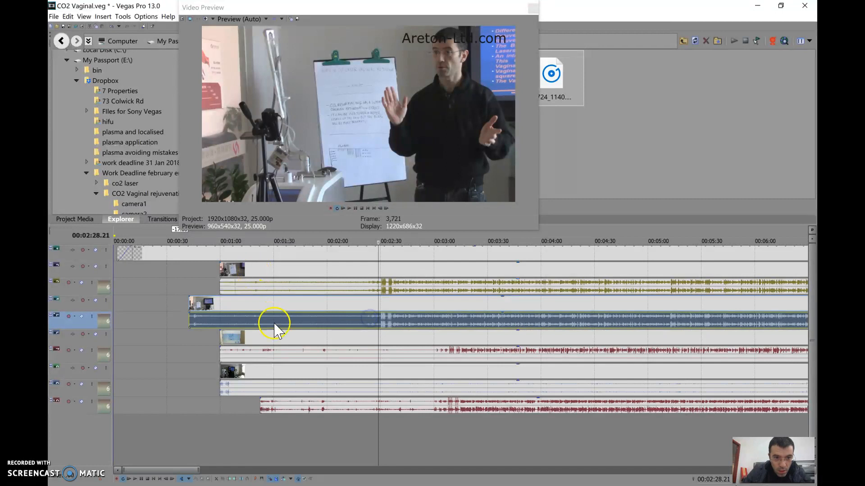
Shift the first Display camera clip and the external audio recording earlier so their opening speech waveforms line up with camera1's
{"action": "left_click_drag", "start_coordinate": [436, 357], "coordinate": [366, 351]}
{"action": "left_click_drag", "start_coordinate": [404, 400], "coordinate": [345, 399]}
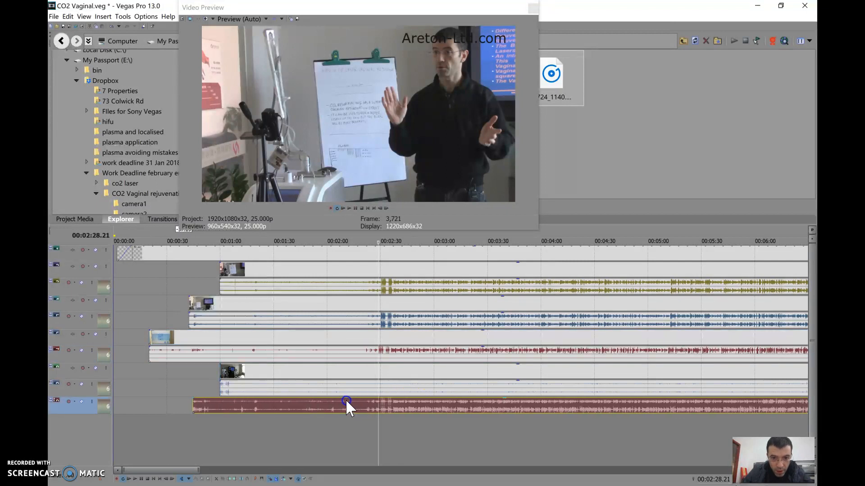
{"action": "left_click", "coordinate": [383, 242]}
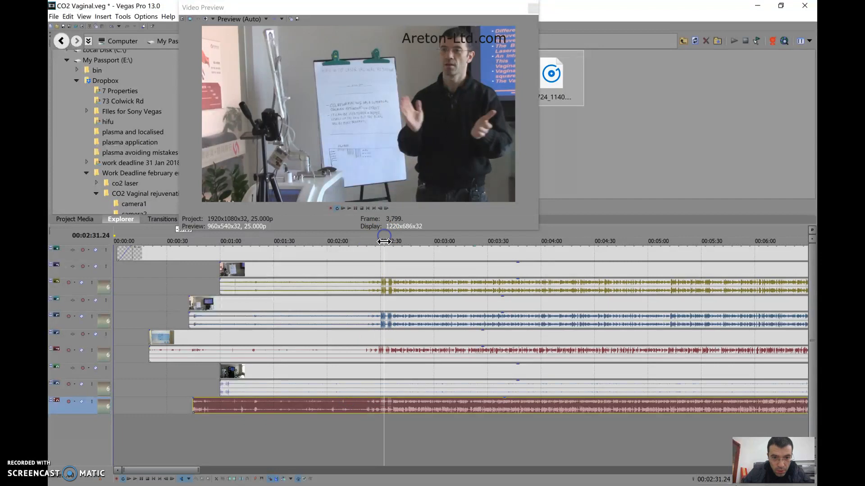
Shift the first Display camera clip slightly later so its opening claps sit under the claps on the camera1 and camera2 audio tracks
{"action": "scroll", "coordinate": [385, 253], "scroll_direction": "up", "scroll_amount": 5}
{"action": "scroll", "coordinate": [411, 283], "scroll_direction": "down", "scroll_amount": 4}
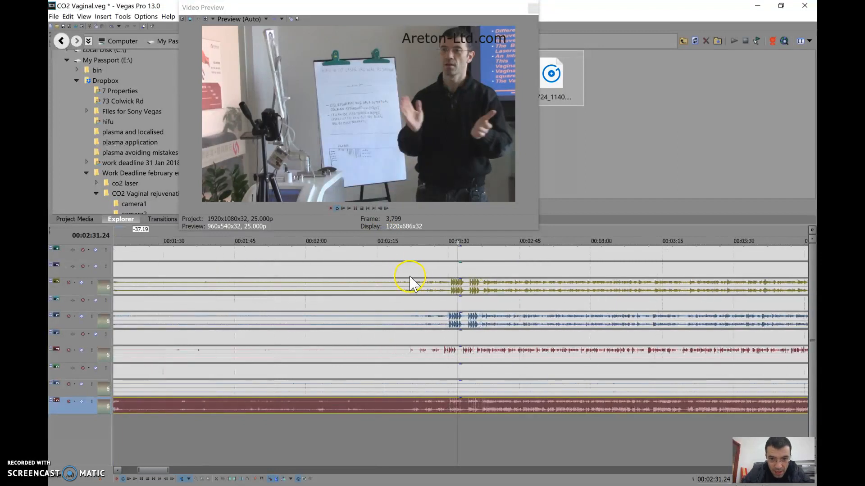
{"action": "left_click", "coordinate": [452, 353]}
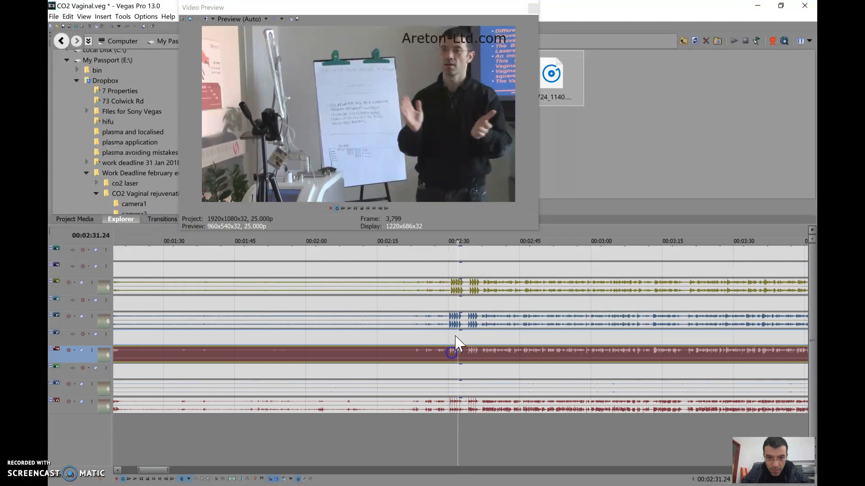
Shift the first camera2 clip, the first Display clip and the external audio recording later to match camera1's first clap at about 00:02:30
{"action": "left_click", "coordinate": [453, 238]}
{"action": "scroll", "coordinate": [450, 241], "scroll_direction": "up", "scroll_amount": 2}
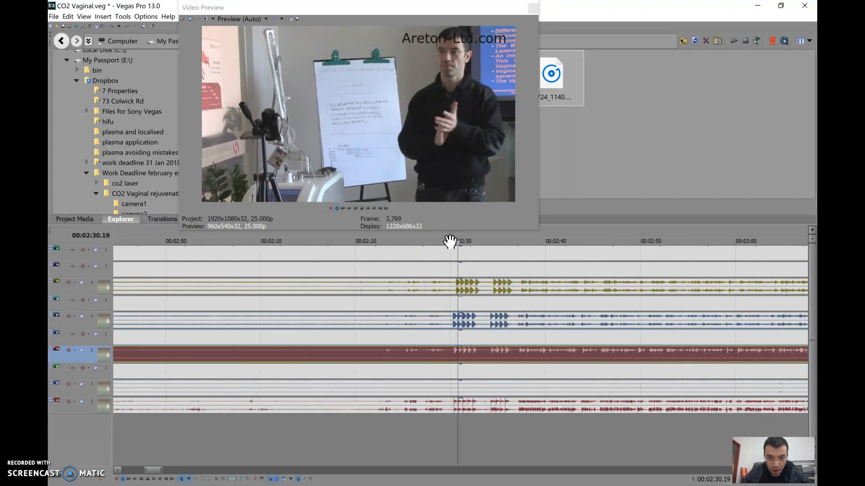
{"action": "scroll", "coordinate": [470, 396], "scroll_direction": "up", "scroll_amount": 3}
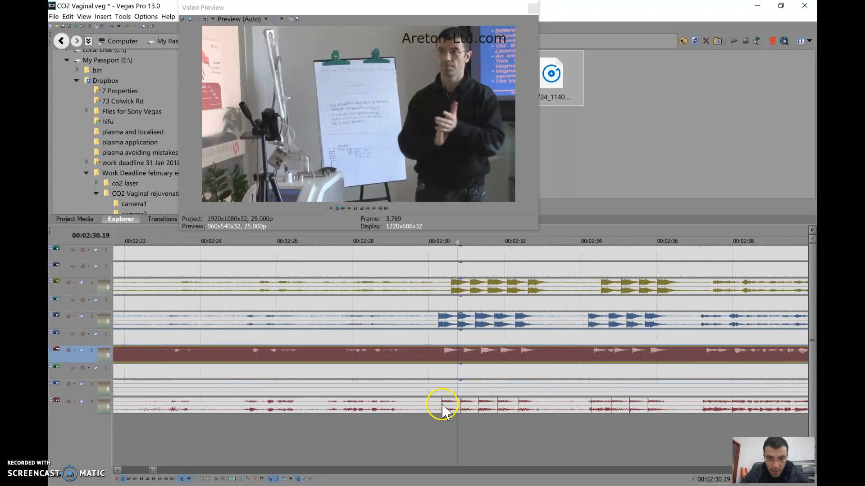
{"action": "scroll", "coordinate": [440, 289], "scroll_direction": "up", "scroll_amount": 3}
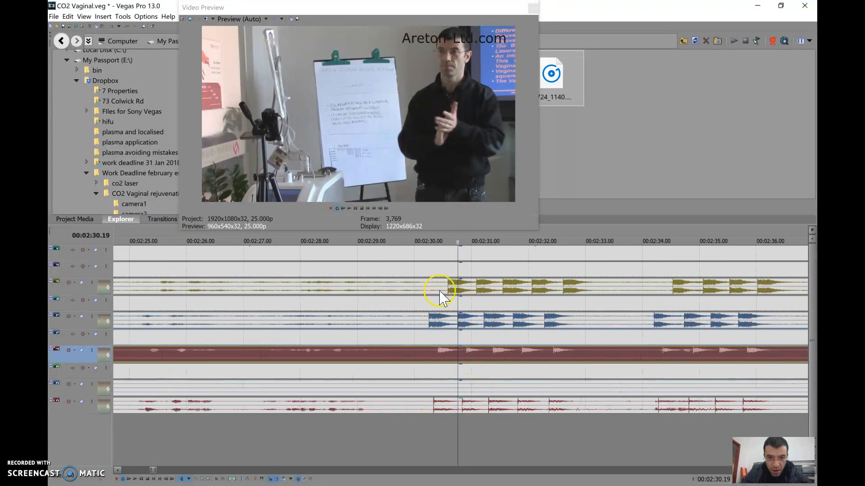
{"action": "left_click", "coordinate": [444, 324]}
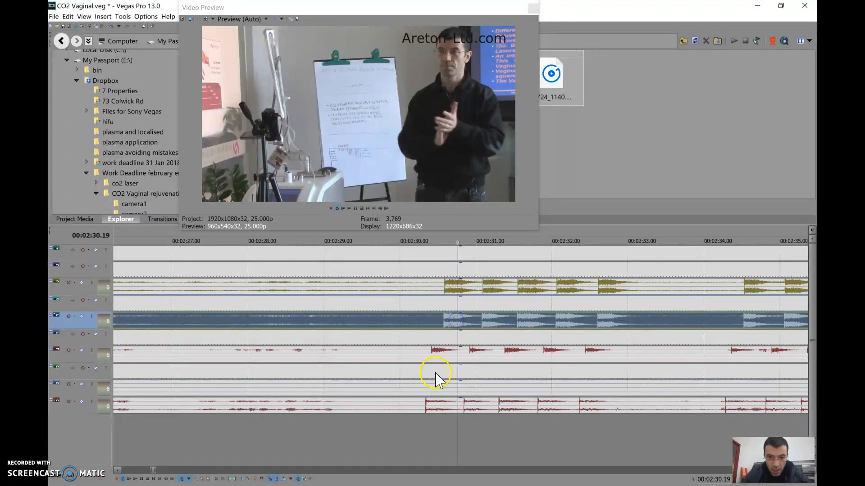
{"action": "left_click", "coordinate": [447, 357]}
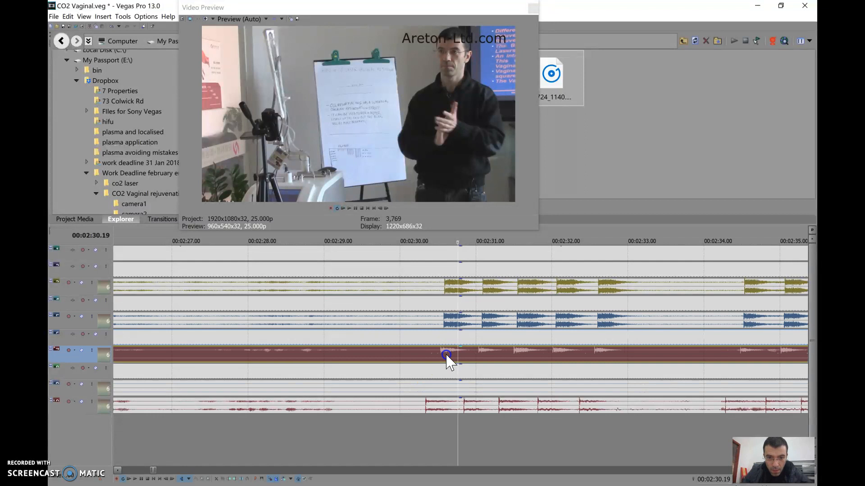
{"action": "left_click", "coordinate": [452, 404]}
{"action": "left_click_drag", "start_coordinate": [452, 405], "coordinate": [456, 403]}
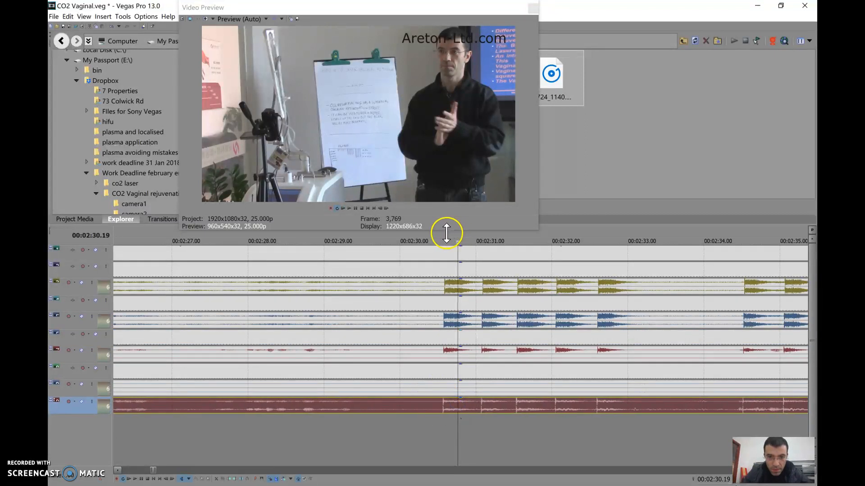
Nudge the external audio recording slightly later so its first clap falls with the onset on the camera2 and Display tracks
{"action": "mouse_move", "coordinate": [421, 12]}
{"action": "left_mouse_down"}
{"action": "mouse_move", "coordinate": [413, 3]}
{"action": "mouse_move", "coordinate": [413, 12]}
{"action": "left_mouse_up"}
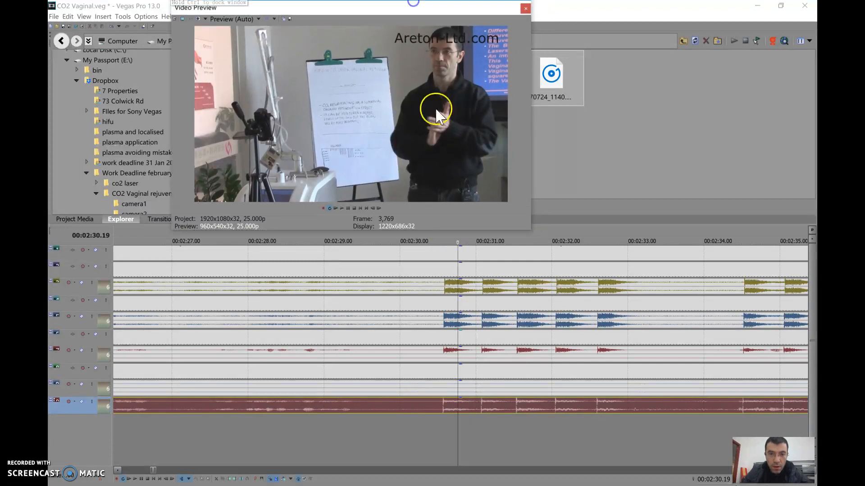
{"action": "left_click", "coordinate": [453, 237]}
{"action": "scroll", "coordinate": [450, 239], "scroll_direction": "up", "scroll_amount": 3}
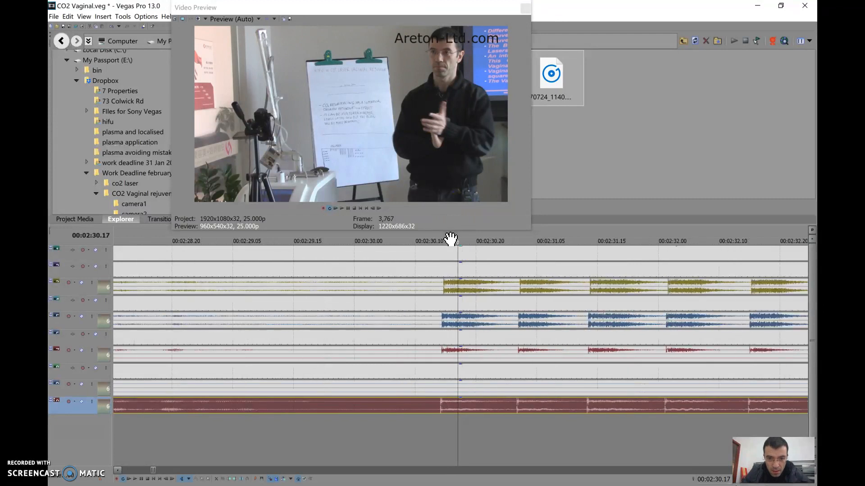
{"action": "scroll", "coordinate": [450, 239], "scroll_direction": "up", "scroll_amount": 4}
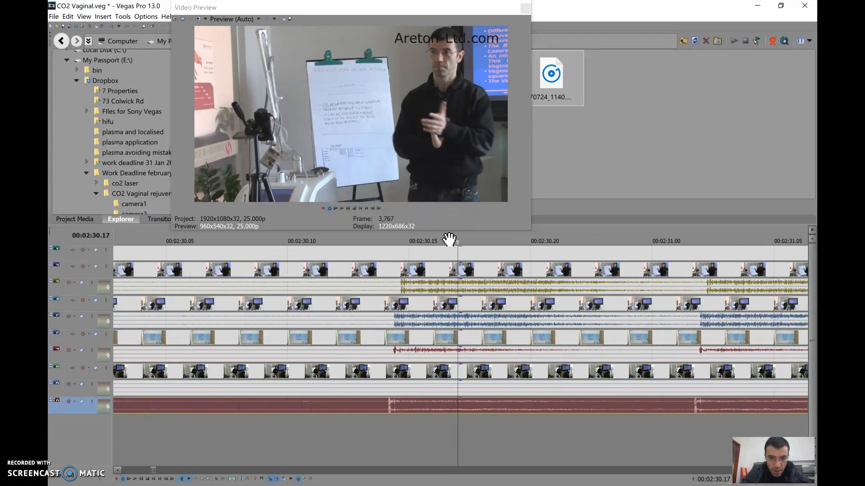
{"action": "left_click_drag", "start_coordinate": [370, 410], "coordinate": [379, 411]}
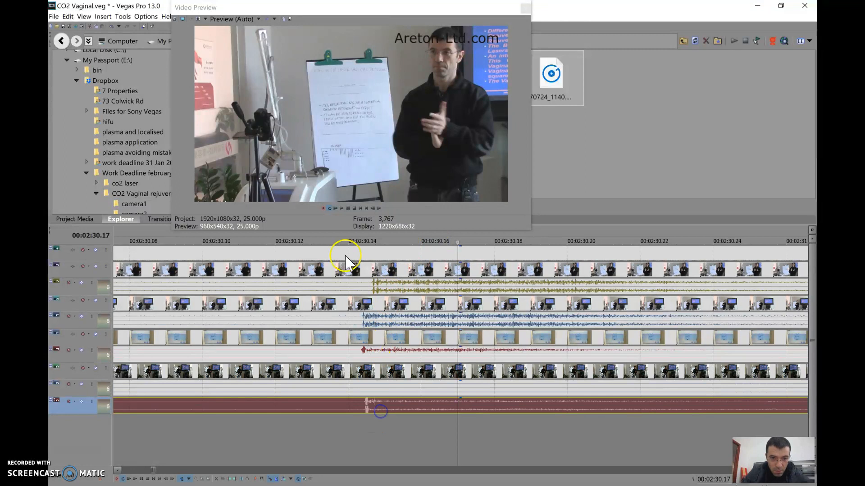
Move the Video Preview window off the explorer folders and shift the first camera1 clip later so its first clap starts at 00:02:30.15
{"action": "left_click_drag", "start_coordinate": [377, 7], "coordinate": [650, 23]}
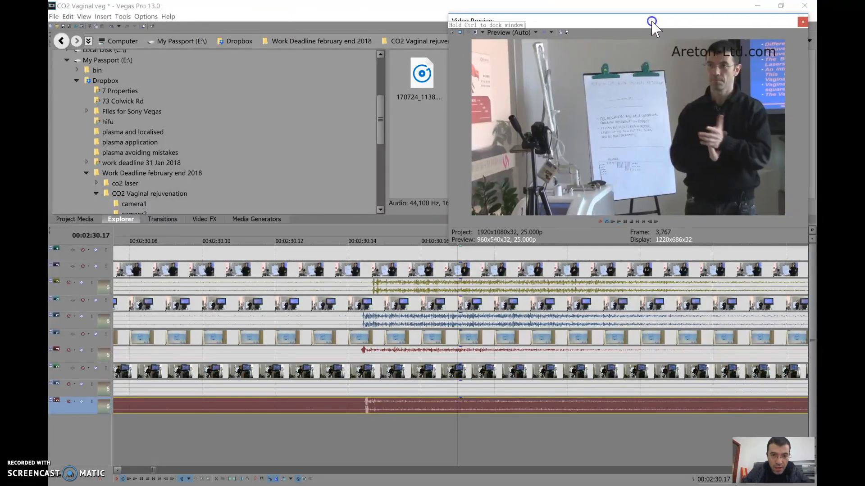
{"action": "left_click", "coordinate": [383, 237]}
{"action": "scroll", "coordinate": [392, 308], "scroll_direction": "up", "scroll_amount": 1}
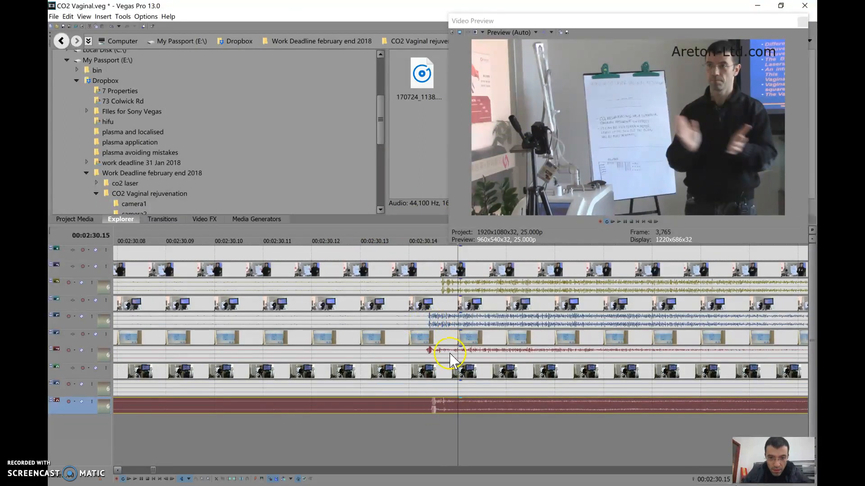
{"action": "left_click", "coordinate": [464, 323]}
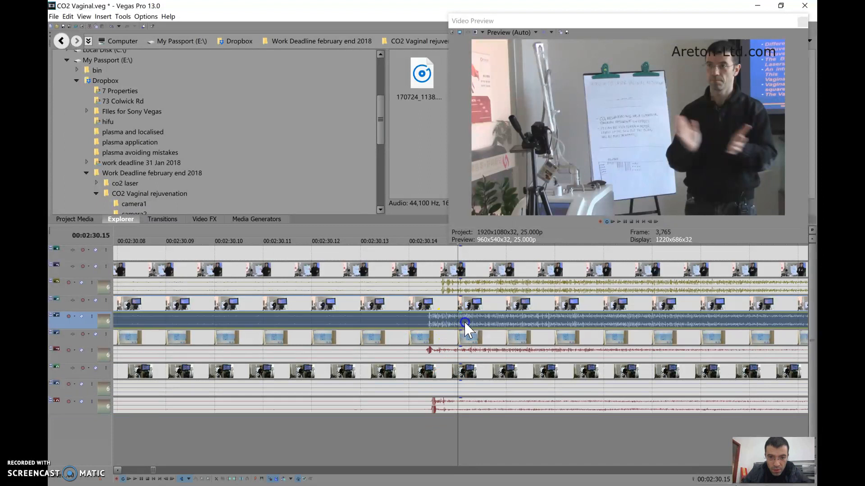
{"action": "left_click", "coordinate": [452, 323]}
{"action": "left_click", "coordinate": [455, 316]}
{"action": "left_click_drag", "start_coordinate": [448, 273], "coordinate": [411, 271]}
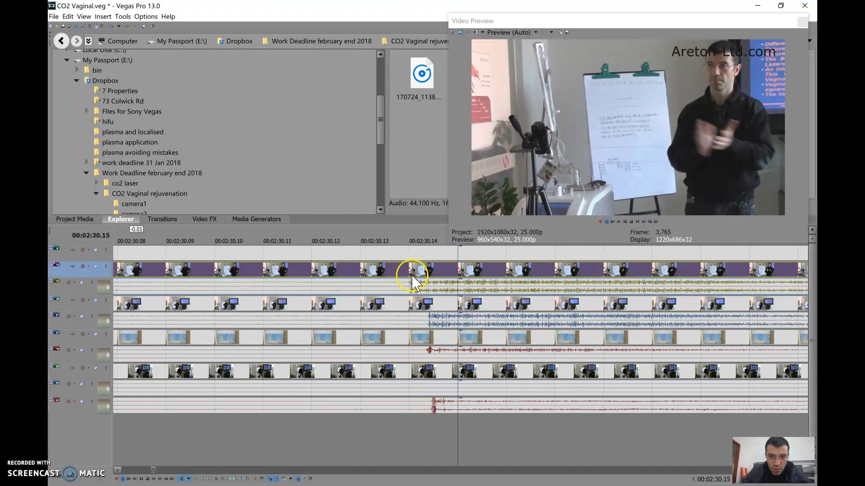
{"action": "left_click", "coordinate": [445, 282]}
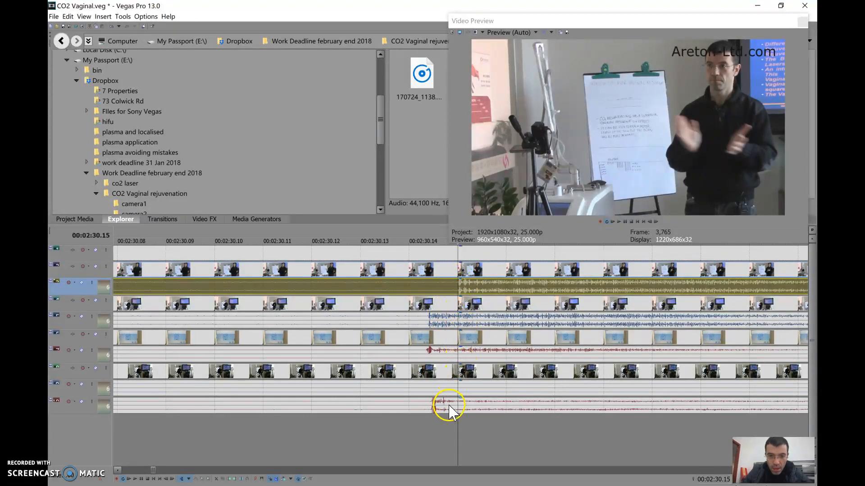
{"action": "mouse_move", "coordinate": [447, 282]}
{"action": "left_mouse_down"}
{"action": "mouse_move", "coordinate": [410, 284]}
{"action": "mouse_move", "coordinate": [431, 287]}
{"action": "left_mouse_up"}
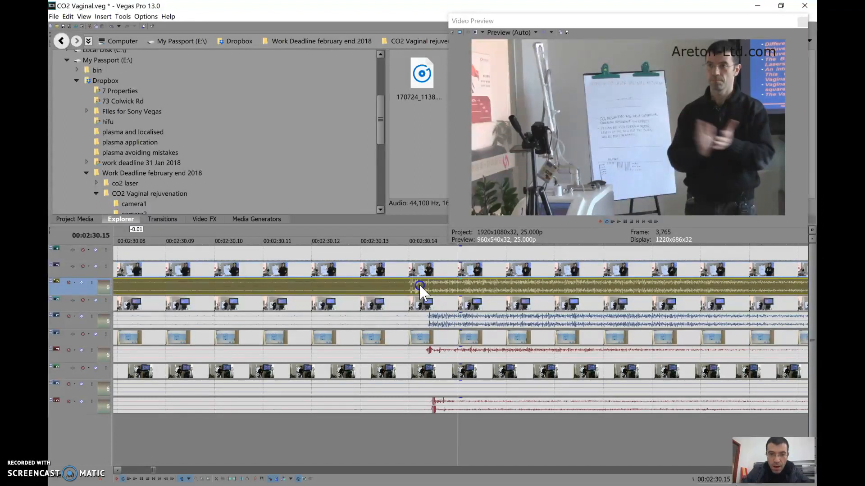
{"action": "mouse_move", "coordinate": [431, 286]}
{"action": "left_mouse_down"}
{"action": "mouse_move", "coordinate": [419, 288]}
{"action": "mouse_move", "coordinate": [434, 293]}
{"action": "left_mouse_up"}
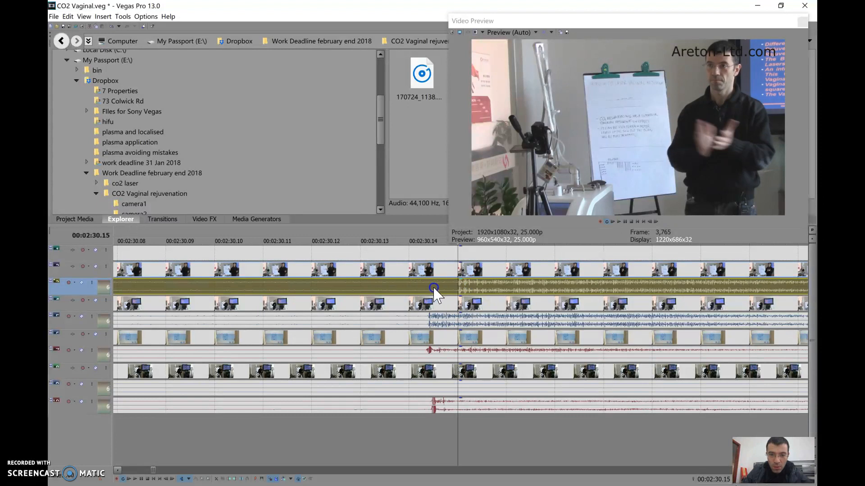
Shift the external audio to the 00:02:30.15 clap, and move the first Display and camera2 clips one frame later
{"action": "left_click_drag", "start_coordinate": [441, 406], "coordinate": [450, 402]}
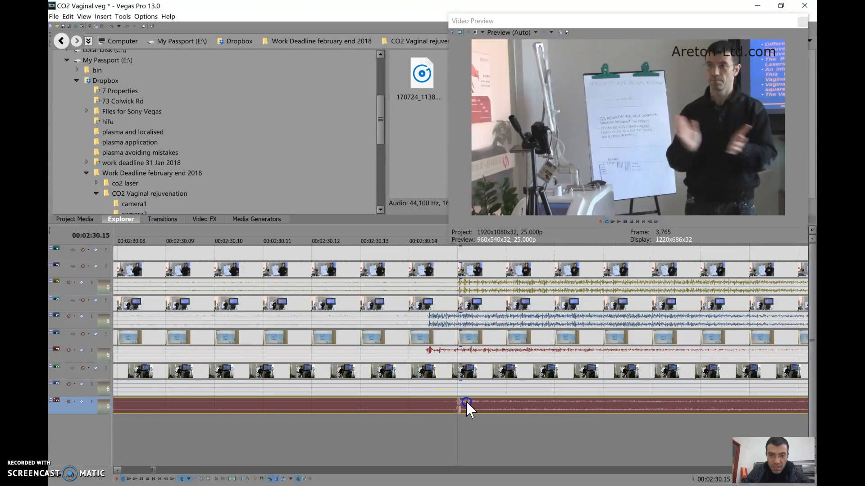
{"action": "left_click", "coordinate": [429, 322]}
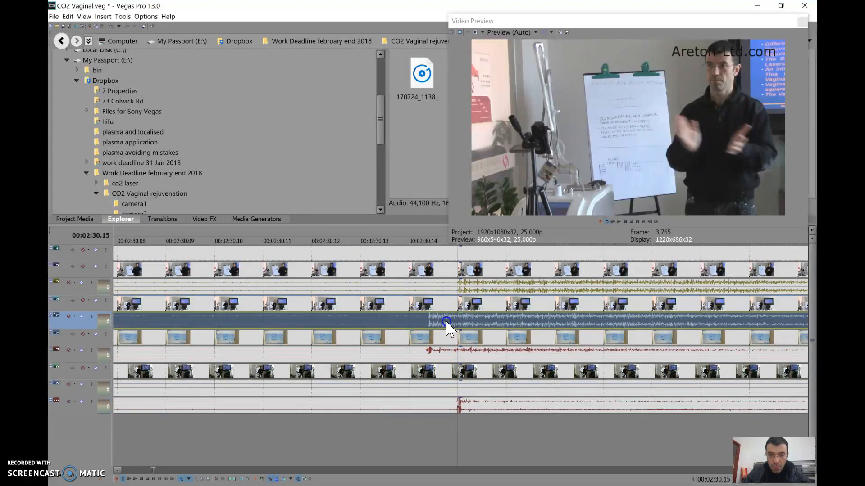
{"action": "left_click", "coordinate": [430, 357]}
{"action": "left_click_drag", "start_coordinate": [451, 355], "coordinate": [461, 356]}
{"action": "left_click_drag", "start_coordinate": [440, 324], "coordinate": [465, 317]}
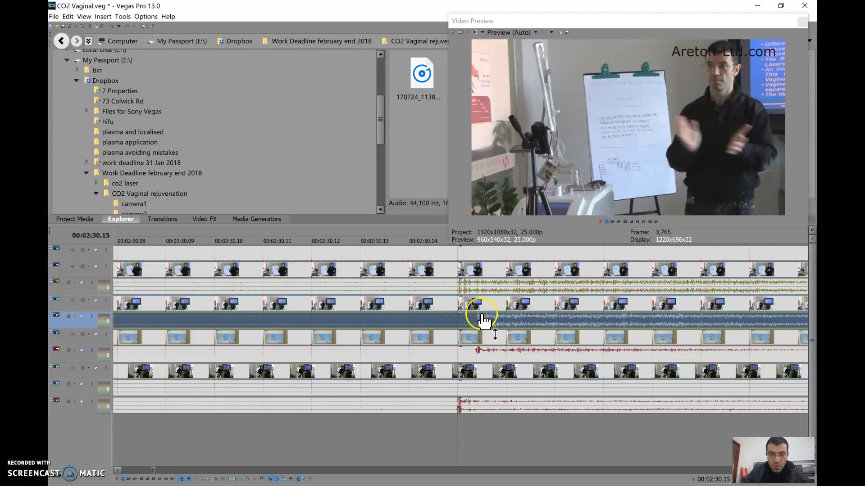
Trim the starts of the first camera2 clip, the first Display clip and the external audio to camera1's start at about 00:01:00
{"action": "scroll", "coordinate": [495, 410], "scroll_direction": "down", "scroll_amount": 8}
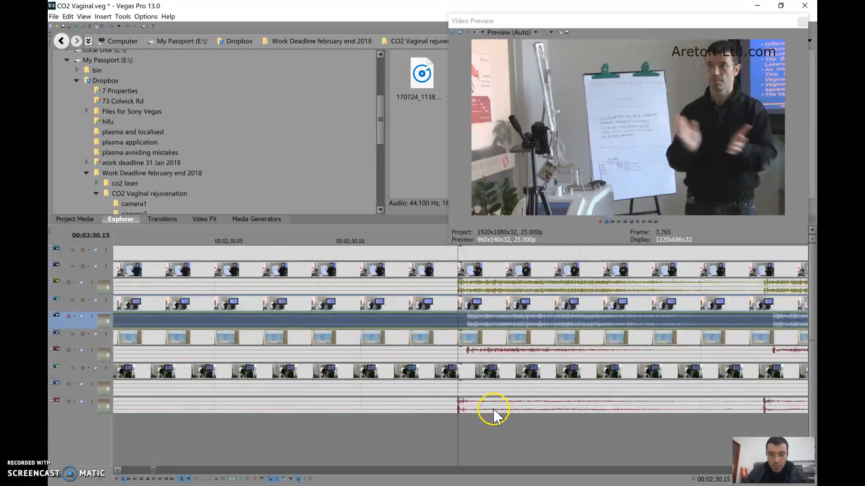
{"action": "scroll", "coordinate": [534, 372], "scroll_direction": "down", "scroll_amount": 10}
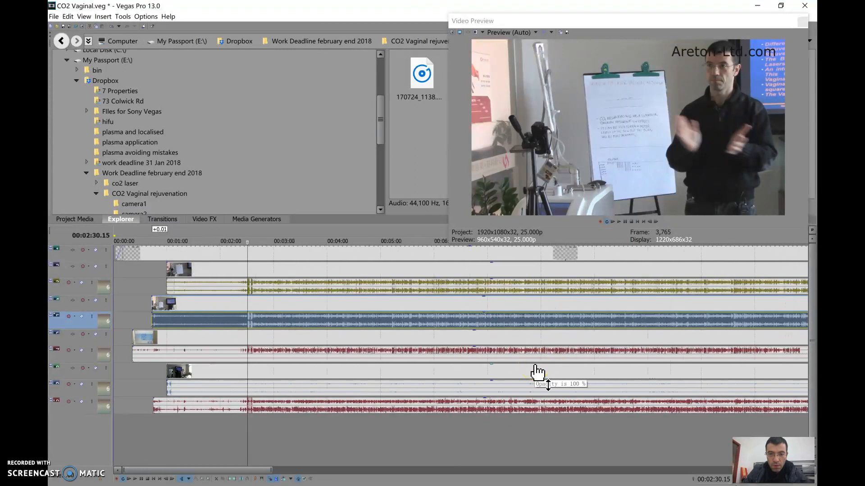
{"action": "scroll", "coordinate": [537, 372], "scroll_direction": "down", "scroll_amount": 5}
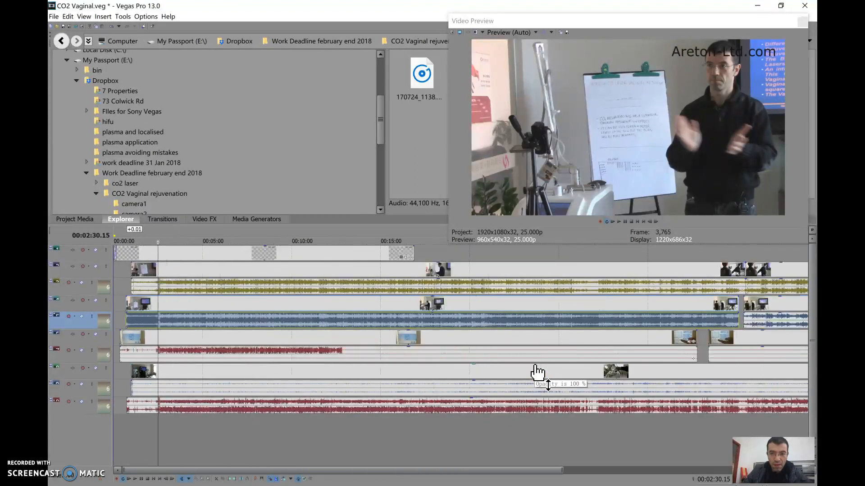
{"action": "left_click", "coordinate": [136, 236]}
{"action": "scroll", "coordinate": [136, 239], "scroll_direction": "up", "scroll_amount": 4}
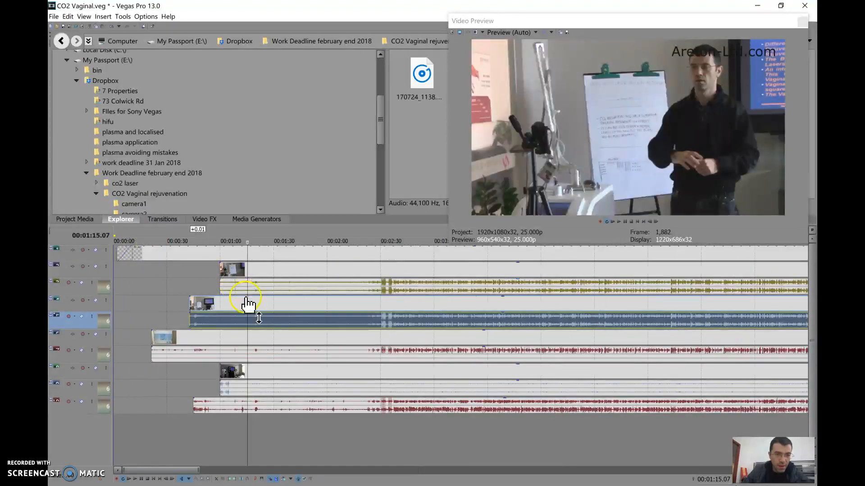
{"action": "left_click_drag", "start_coordinate": [195, 309], "coordinate": [222, 303]}
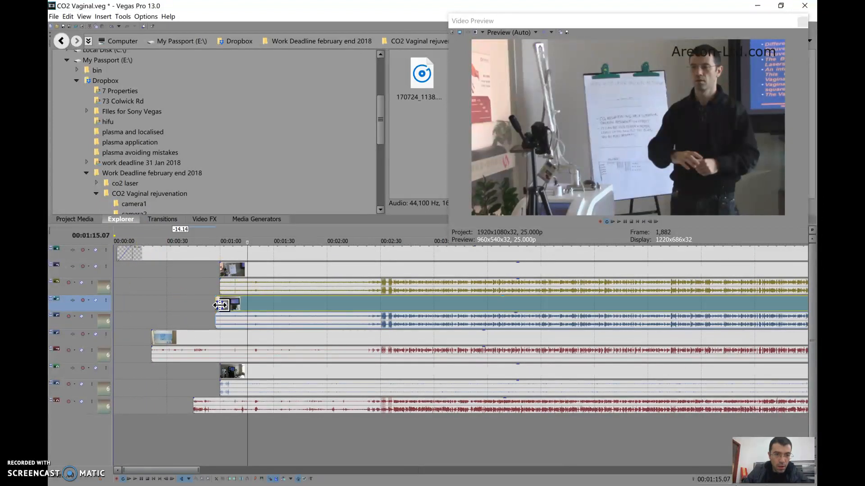
{"action": "left_click_drag", "start_coordinate": [153, 340], "coordinate": [223, 340]}
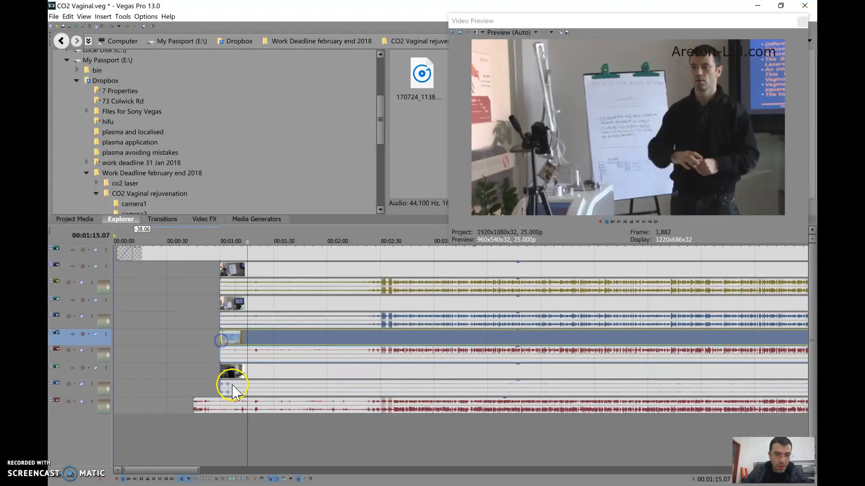
{"action": "left_click_drag", "start_coordinate": [194, 407], "coordinate": [222, 404]}
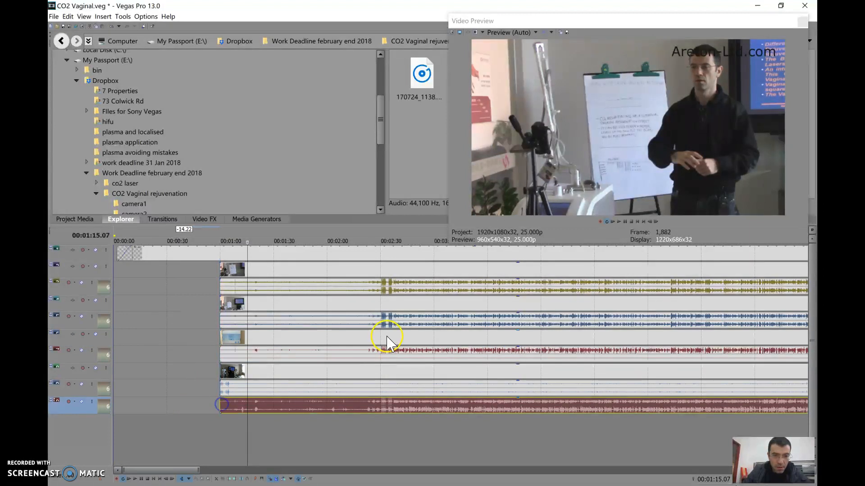
Move the Video Preview window clear of the later footage and examine where the clips on each track end, around 00:55:00 to 00:57:30
{"action": "scroll", "coordinate": [426, 345], "scroll_direction": "down", "scroll_amount": 5}
{"action": "scroll", "coordinate": [430, 342], "scroll_direction": "down", "scroll_amount": 3}
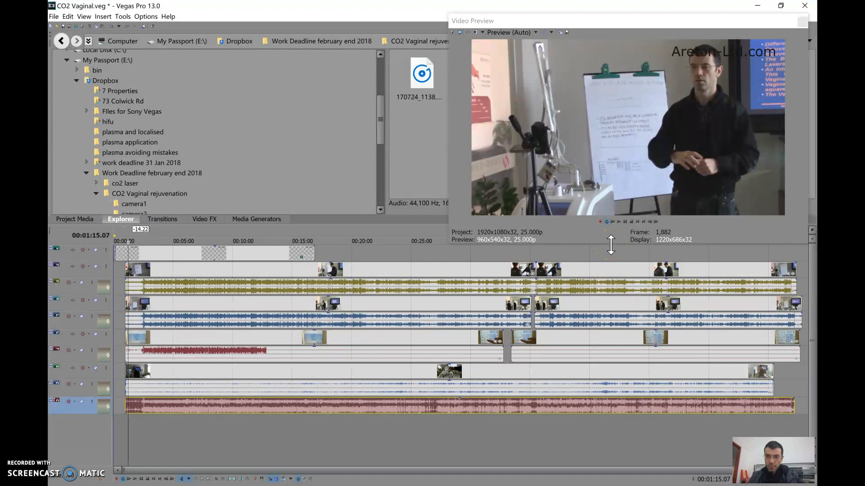
{"action": "left_click", "coordinate": [640, 26]}
{"action": "left_click_drag", "start_coordinate": [639, 26], "coordinate": [378, 28]}
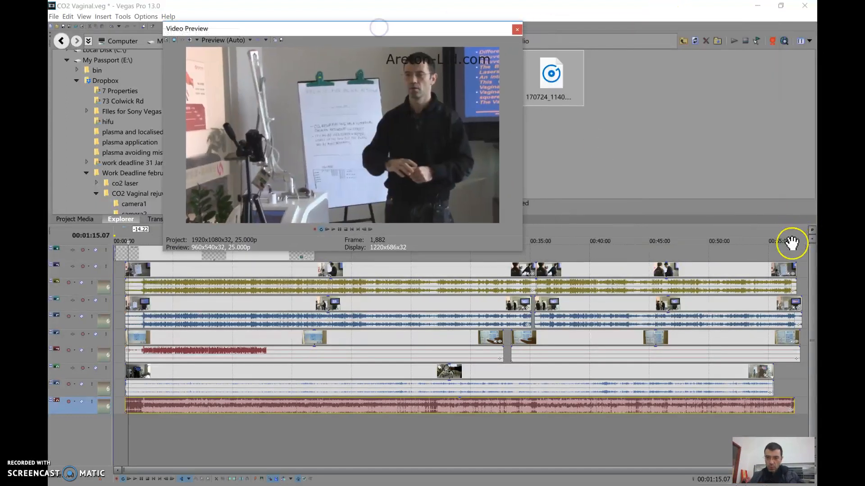
{"action": "left_click", "coordinate": [773, 234]}
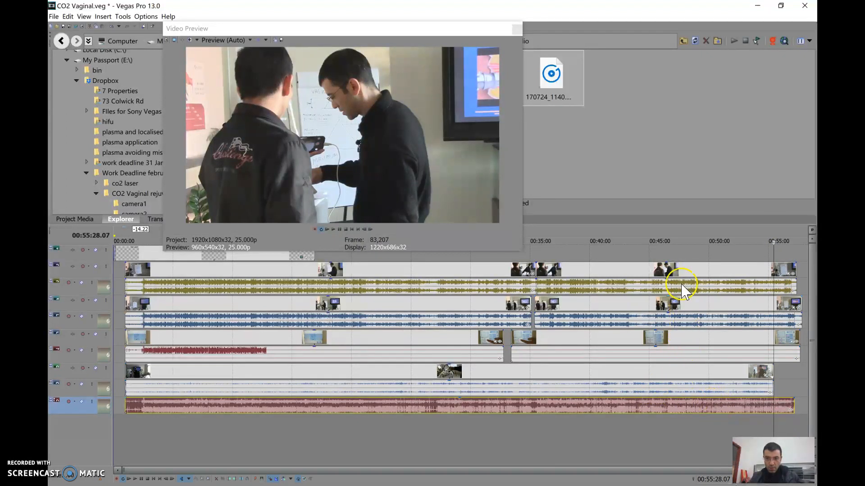
{"action": "left_click", "coordinate": [684, 232]}
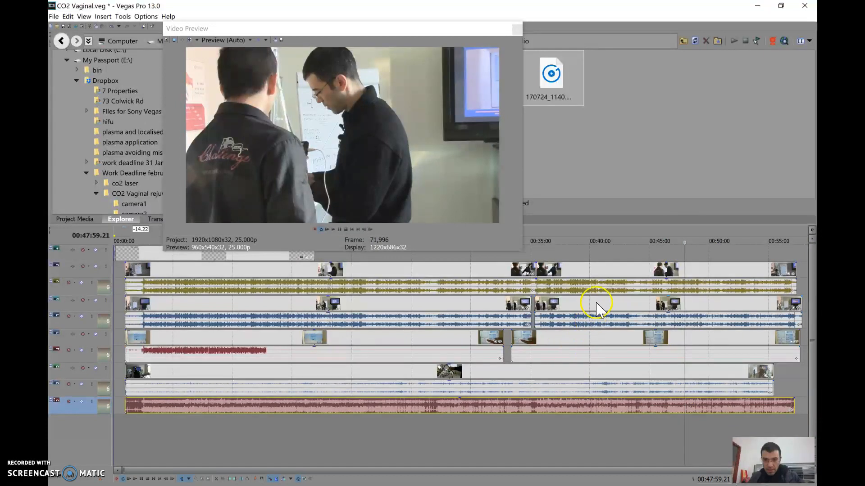
{"action": "left_click", "coordinate": [784, 230]}
{"action": "scroll", "coordinate": [772, 255], "scroll_direction": "up", "scroll_amount": 6}
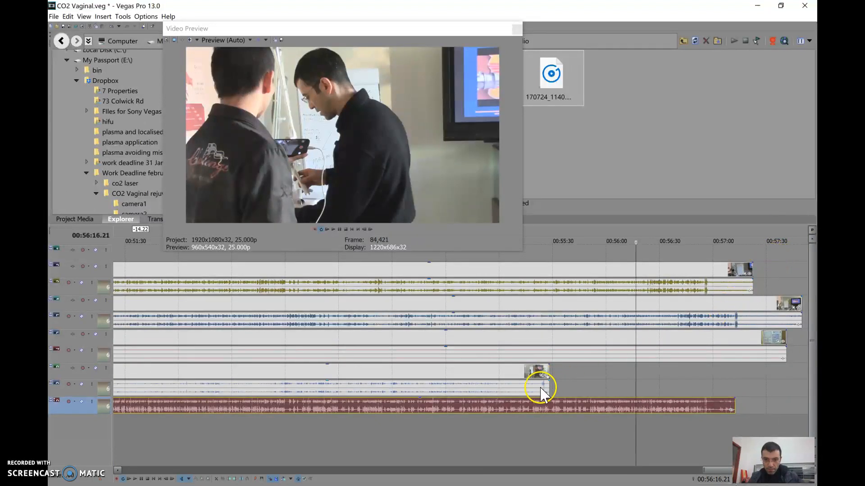
{"action": "scroll", "coordinate": [532, 379], "scroll_direction": "down", "scroll_amount": 6}
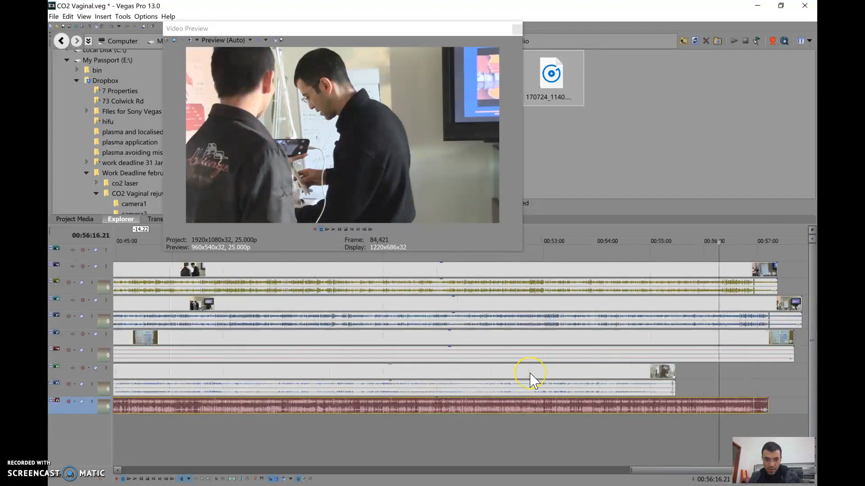
Move the second camera2 and Display clips earlier to close the gaps after the first clips on their tracks
{"action": "scroll", "coordinate": [534, 381], "scroll_direction": "down", "scroll_amount": 1}
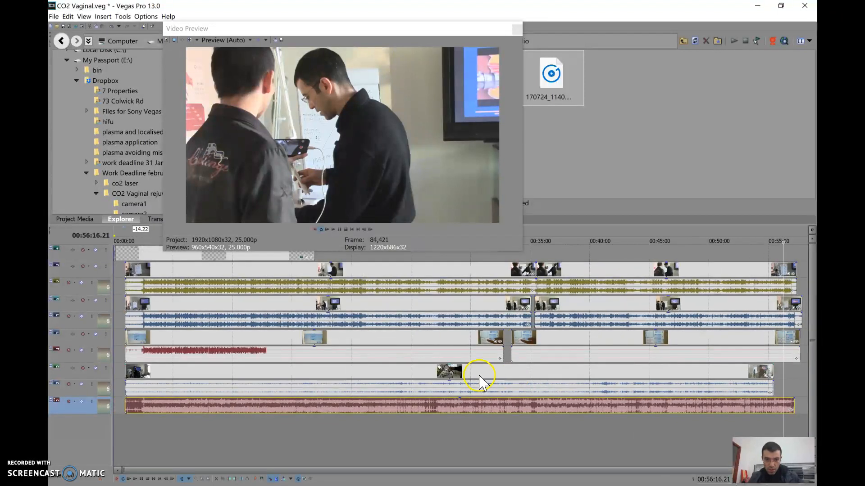
{"action": "left_click", "coordinate": [508, 355]}
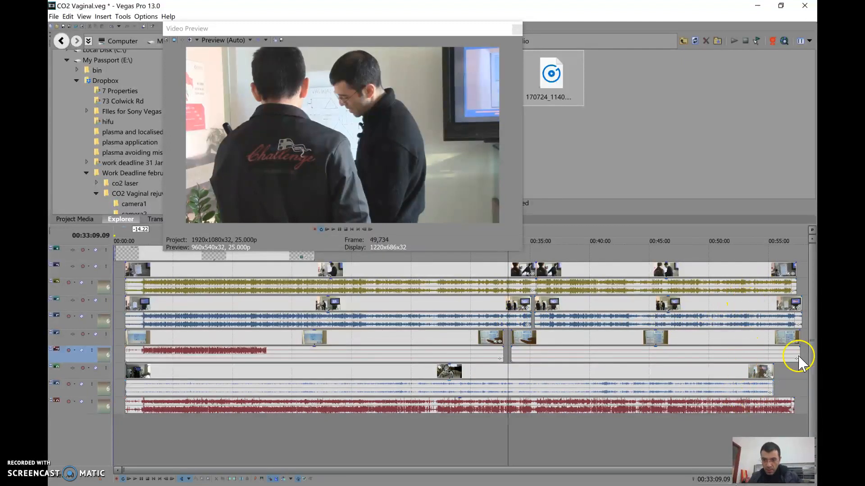
{"action": "left_click", "coordinate": [777, 242]}
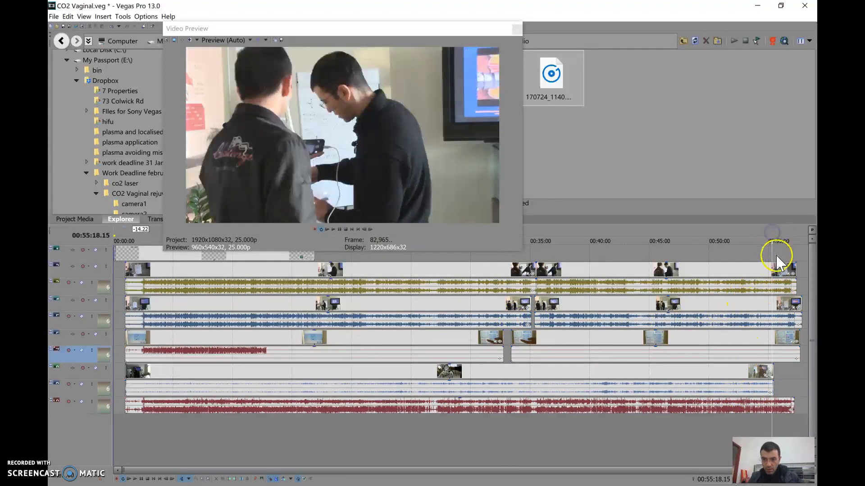
{"action": "scroll", "coordinate": [762, 290], "scroll_direction": "up", "scroll_amount": 5}
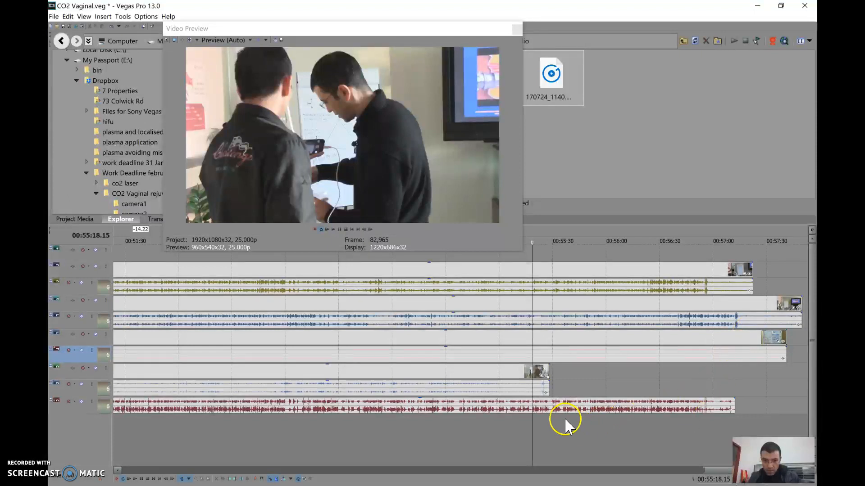
{"action": "scroll", "coordinate": [551, 399], "scroll_direction": "up", "scroll_amount": 4}
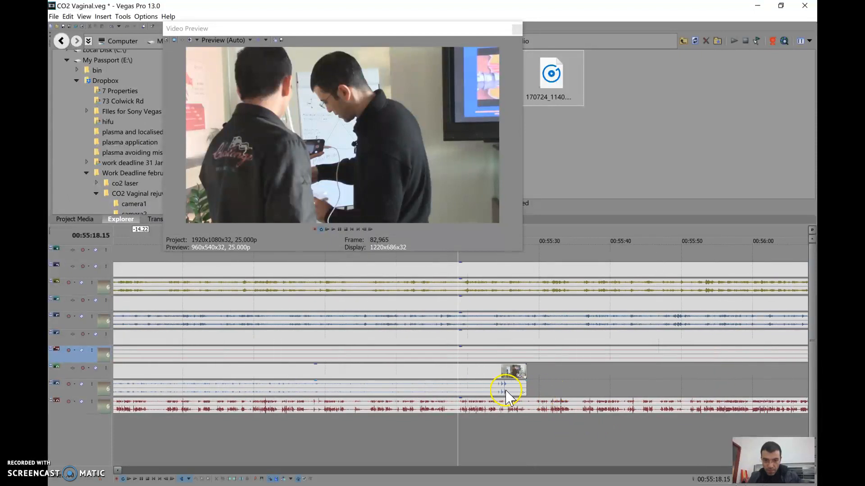
{"action": "scroll", "coordinate": [505, 392], "scroll_direction": "down", "scroll_amount": 4}
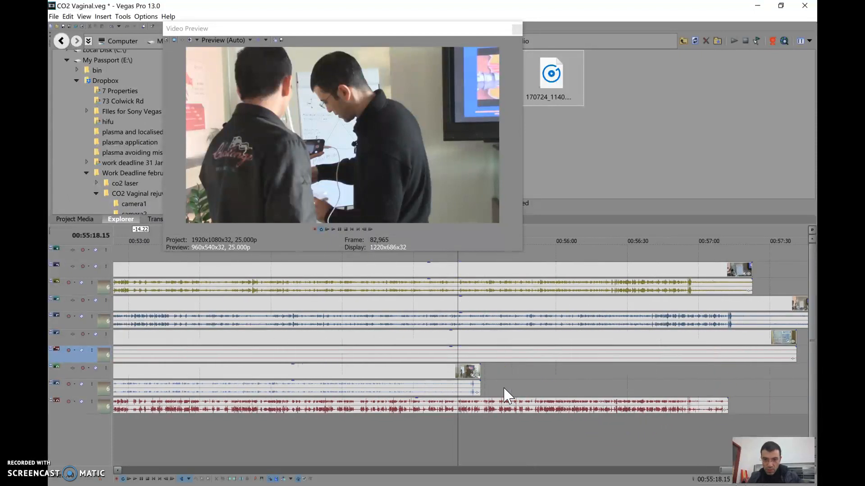
{"action": "scroll", "coordinate": [741, 316], "scroll_direction": "down", "scroll_amount": 10}
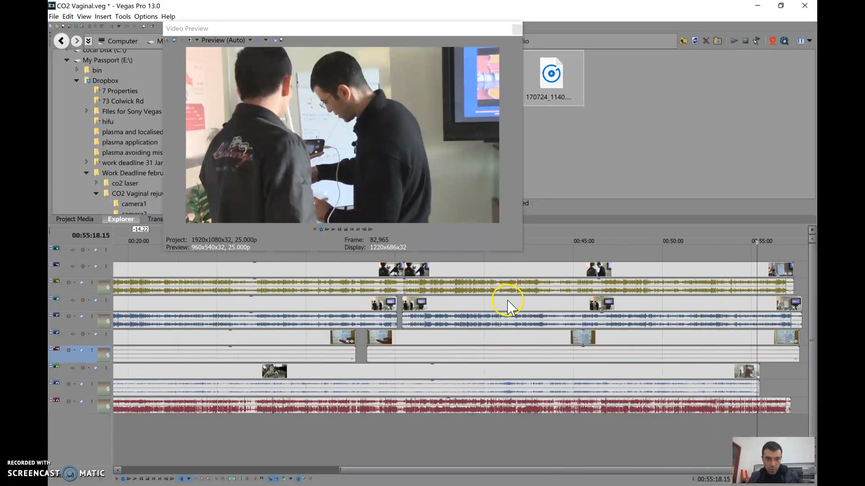
{"action": "left_click_drag", "start_coordinate": [495, 308], "coordinate": [490, 311]}
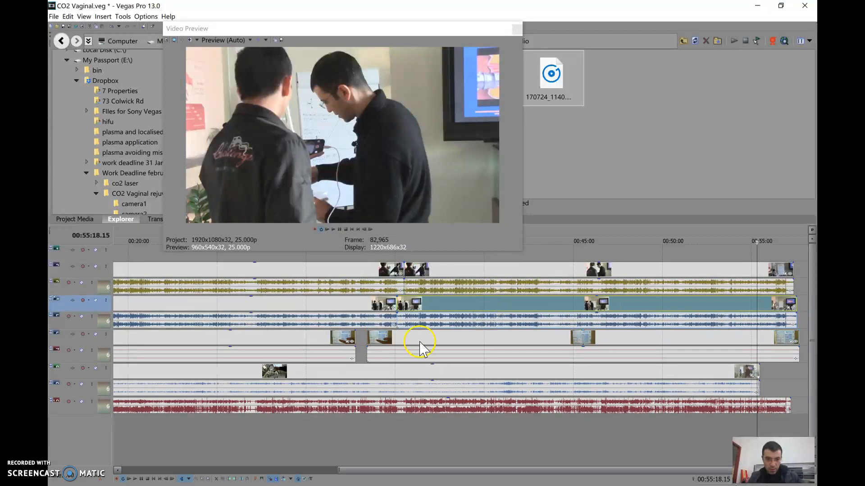
{"action": "left_click_drag", "start_coordinate": [420, 342], "coordinate": [410, 343]}
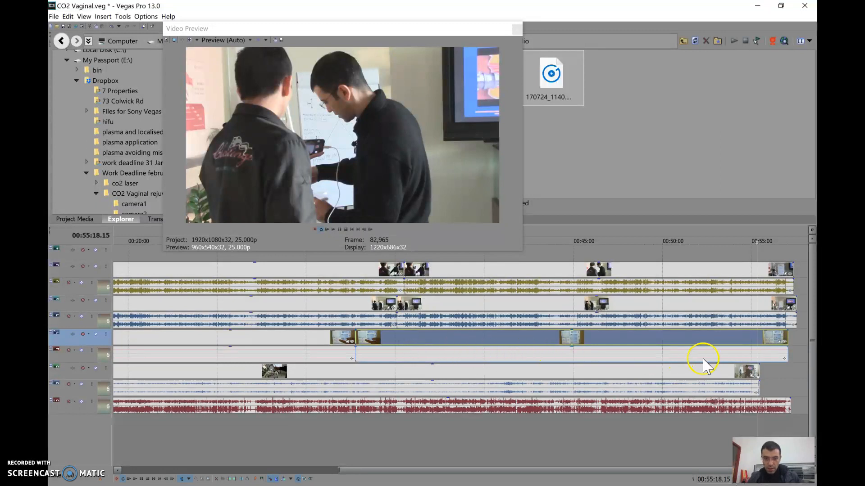
Lower the opacity of the second Display, camera2 and camera1 clips to reveal the lowest video track in the preview
{"action": "right_click", "coordinate": [741, 331]}
{"action": "left_click", "coordinate": [733, 304]}
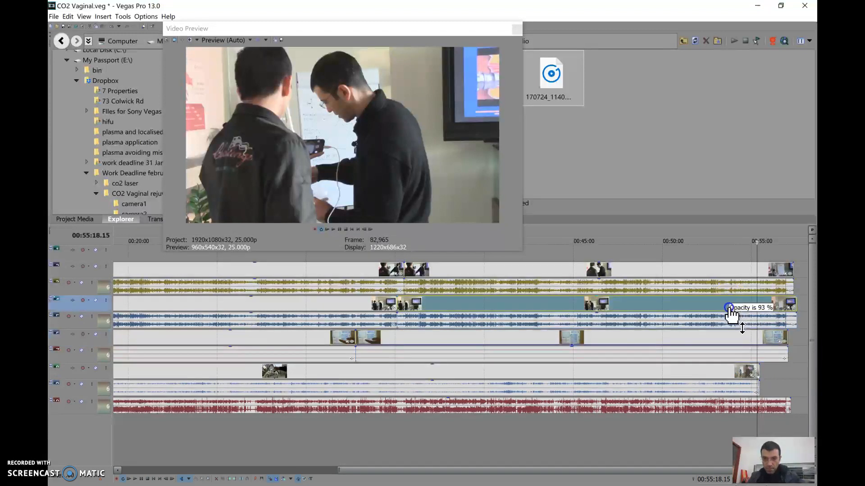
{"action": "left_click", "coordinate": [727, 269]}
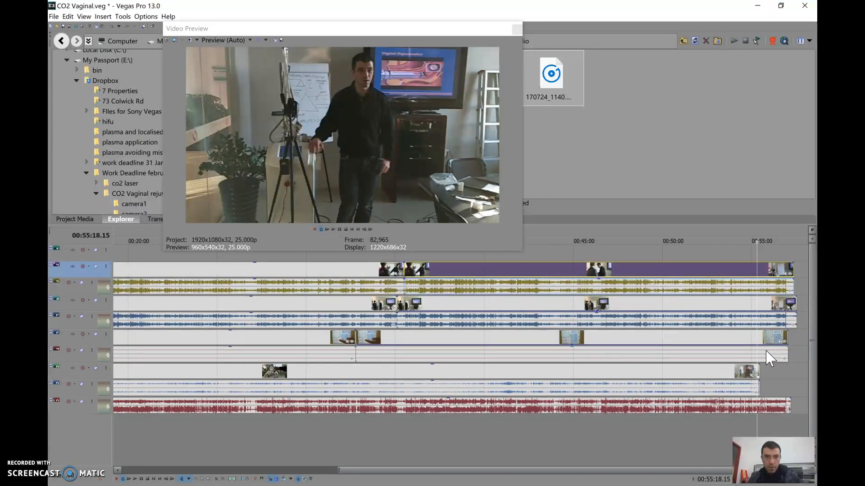
Play the revealed footage from 00:55:18.15 and check how the lowest video clip ends relative to the other tracks
{"action": "left_click", "coordinate": [449, 182]}
{"action": "left_click", "coordinate": [327, 230]}
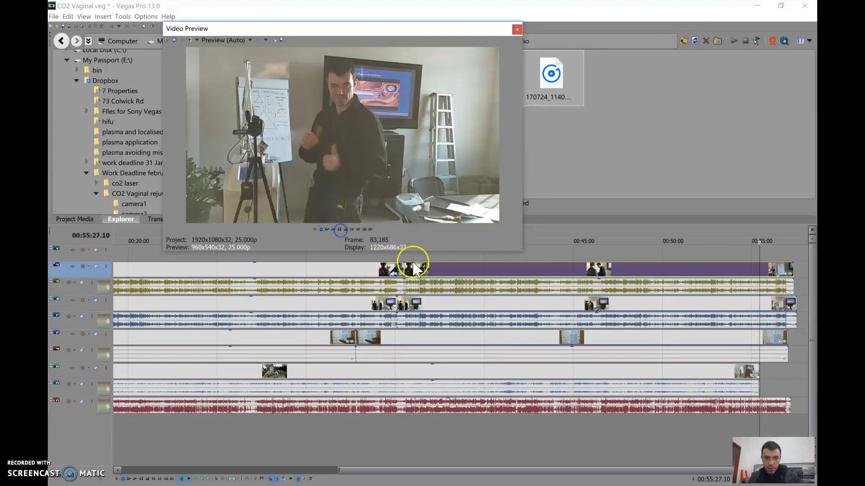
{"action": "scroll", "coordinate": [429, 346], "scroll_direction": "up", "scroll_amount": 3}
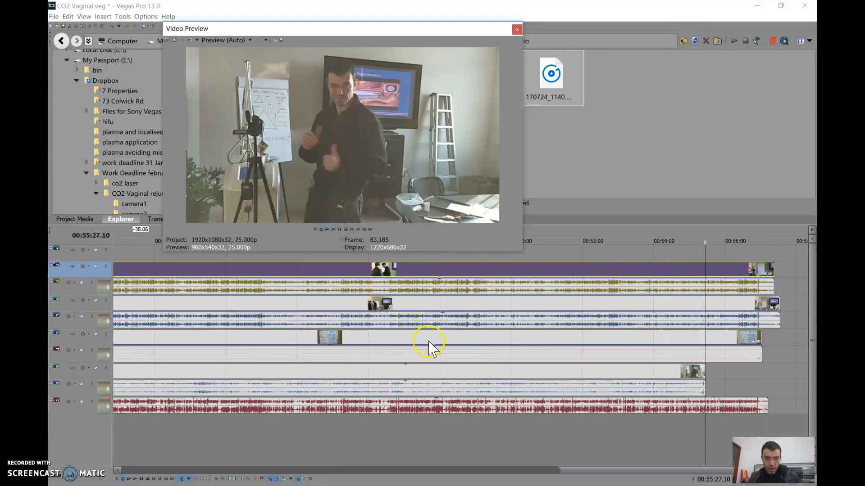
{"action": "scroll", "coordinate": [429, 347], "scroll_direction": "down", "scroll_amount": 3}
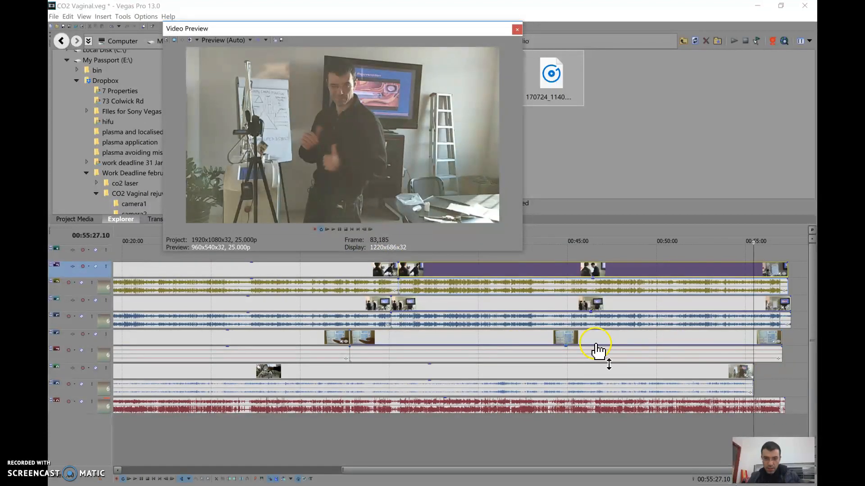
{"action": "scroll", "coordinate": [598, 352], "scroll_direction": "down", "scroll_amount": 2}
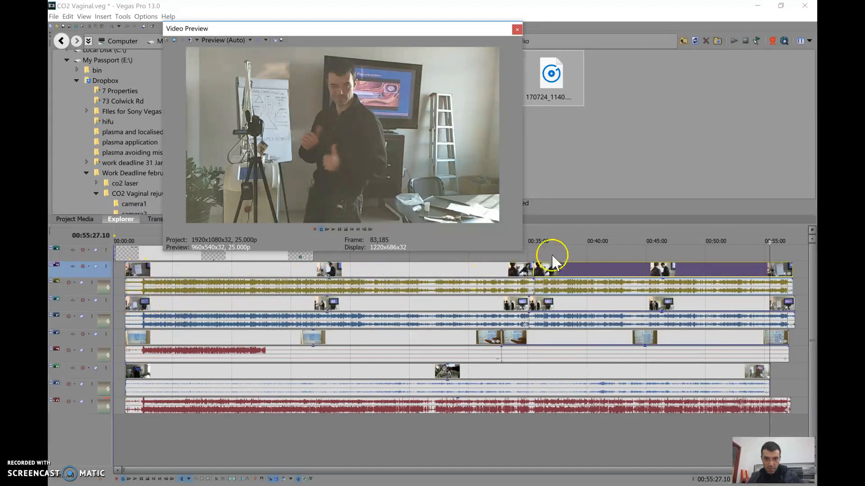
Review the lowest video track's footage at several points between about 00:35:00 and 00:54:00
{"action": "left_click", "coordinate": [532, 237]}
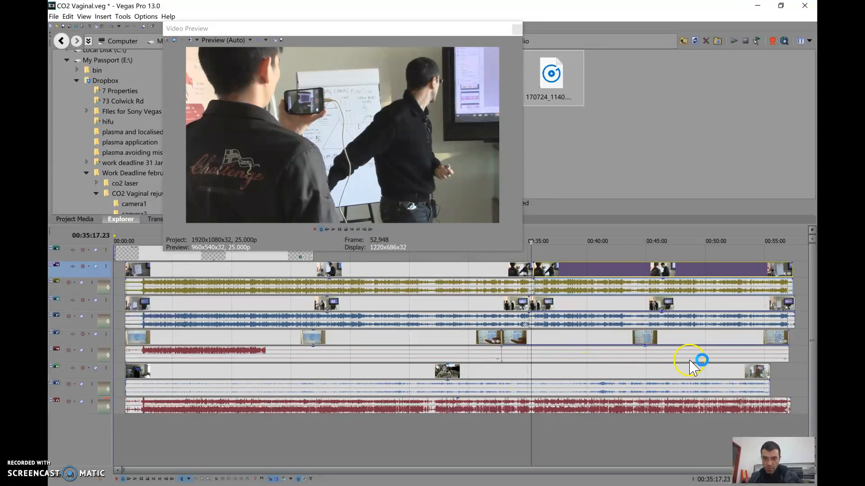
{"action": "left_click", "coordinate": [616, 241]}
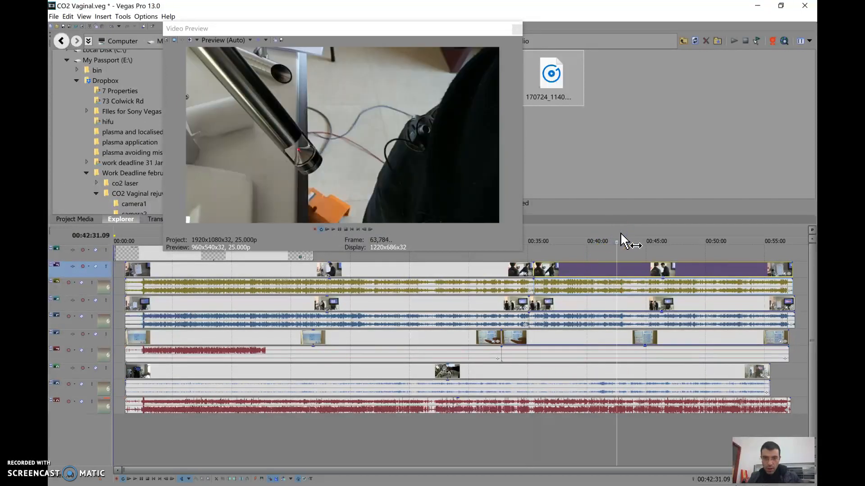
{"action": "left_click", "coordinate": [679, 239]}
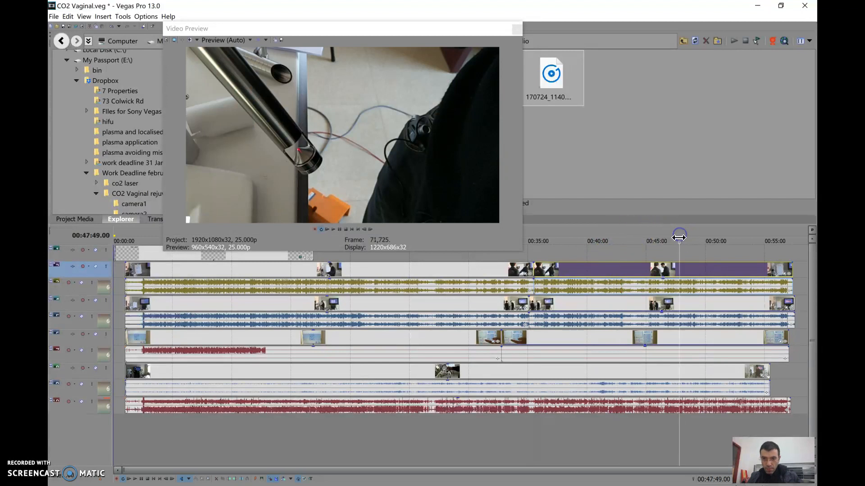
{"action": "left_click", "coordinate": [659, 270]}
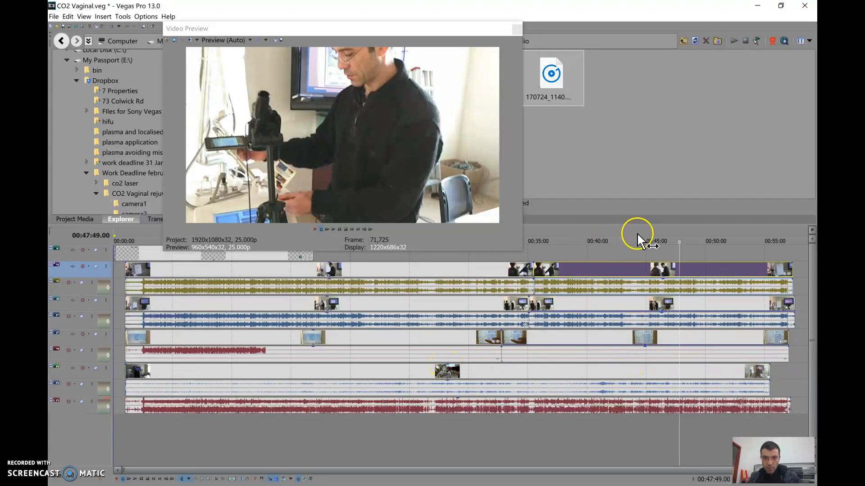
{"action": "left_click", "coordinate": [655, 231]}
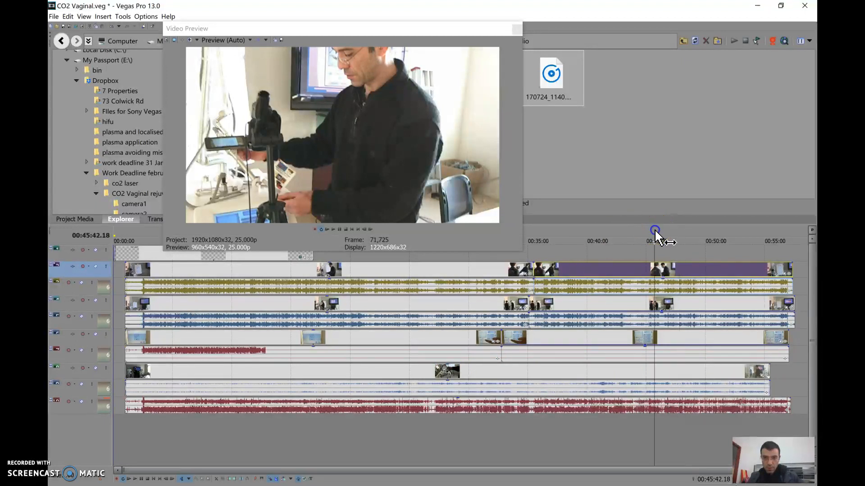
{"action": "left_click", "coordinate": [688, 236]}
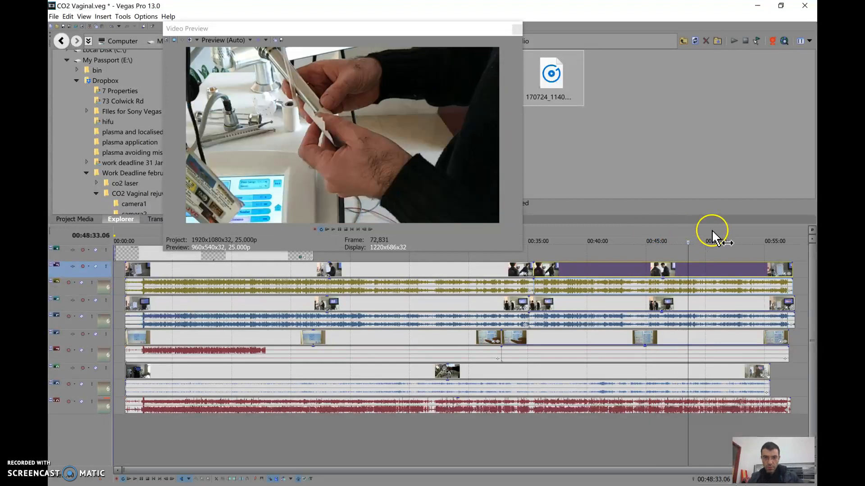
{"action": "left_click", "coordinate": [712, 231]}
{"action": "left_click", "coordinate": [729, 234]}
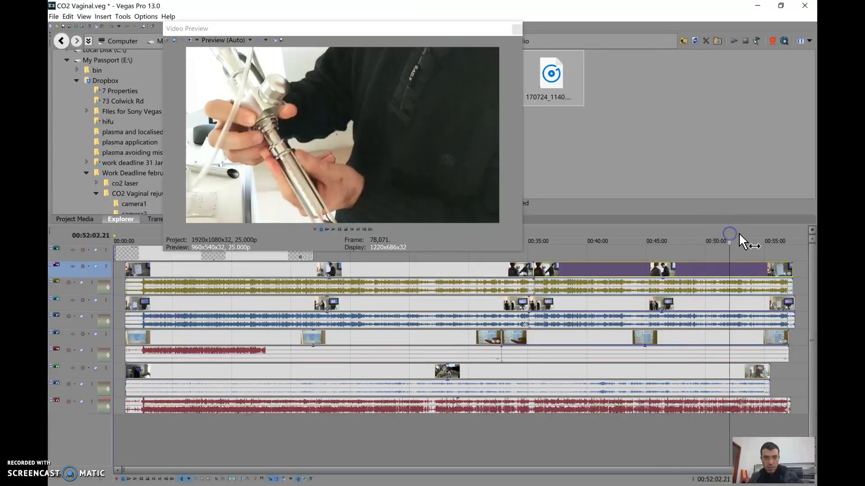
{"action": "left_click", "coordinate": [750, 232]}
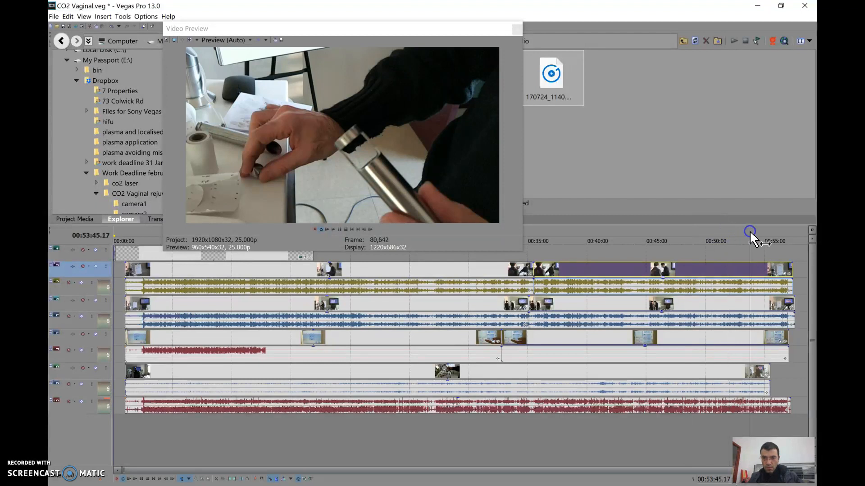
{"action": "left_click", "coordinate": [730, 232]}
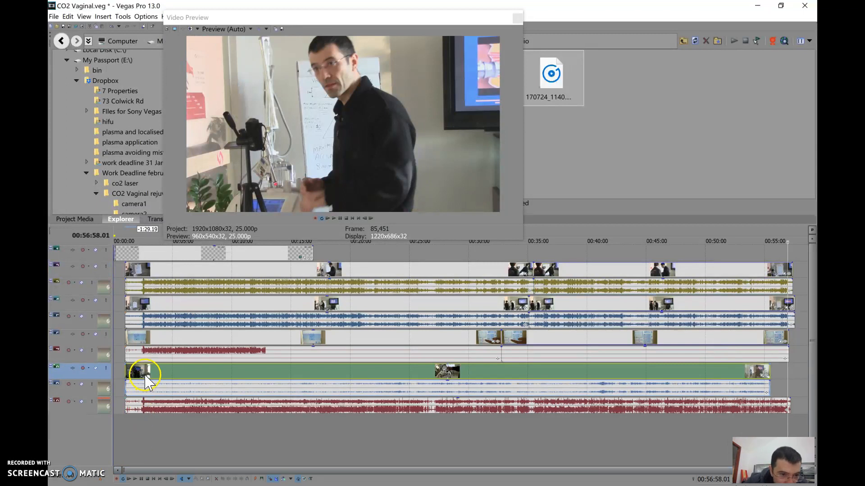
Shift the lowest video clip later to start at about 00:02:30 near the claps, and move the Video Preview window off the time ruler
{"action": "left_click_drag", "start_coordinate": [145, 372], "coordinate": [163, 372]}
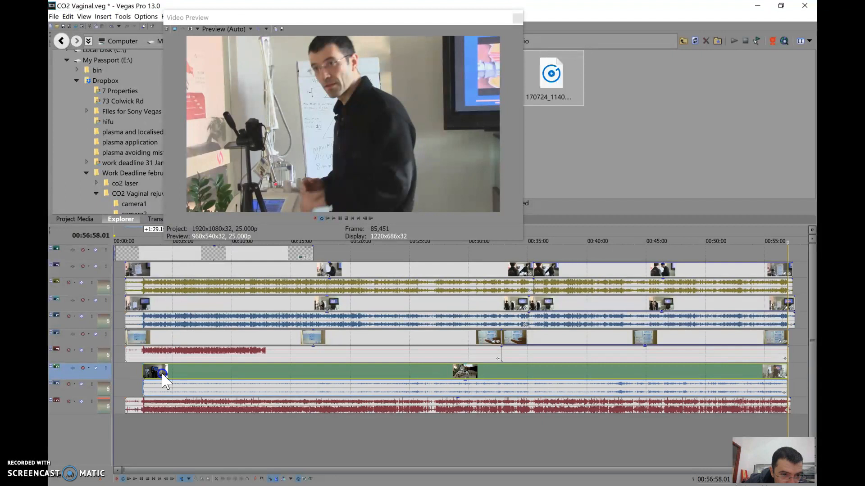
{"action": "left_click", "coordinate": [143, 253]}
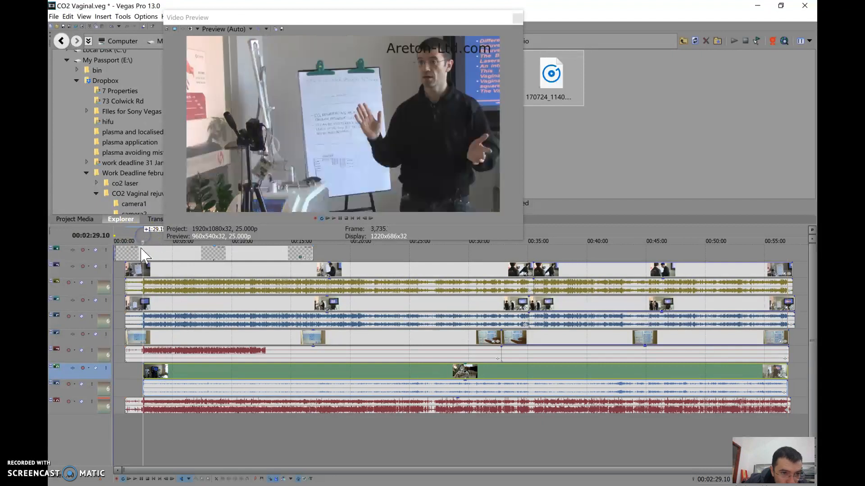
{"action": "scroll", "coordinate": [193, 353], "scroll_direction": "up", "scroll_amount": 10}
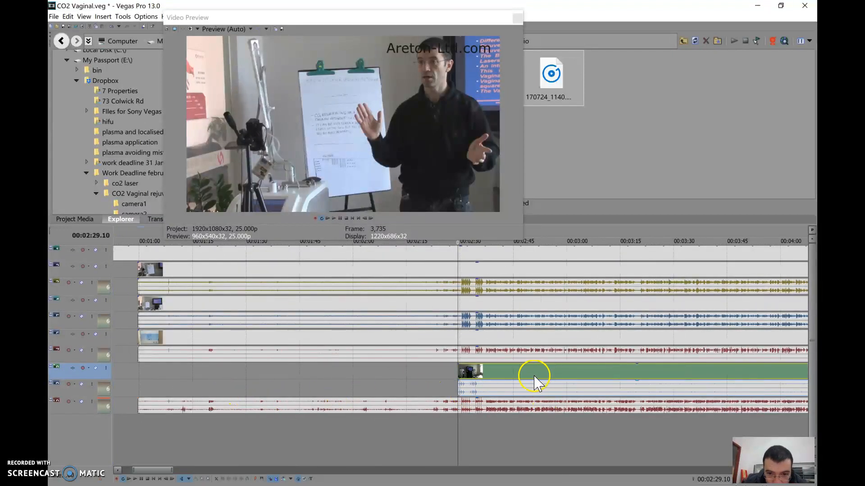
{"action": "left_click_drag", "start_coordinate": [468, 371], "coordinate": [473, 371]}
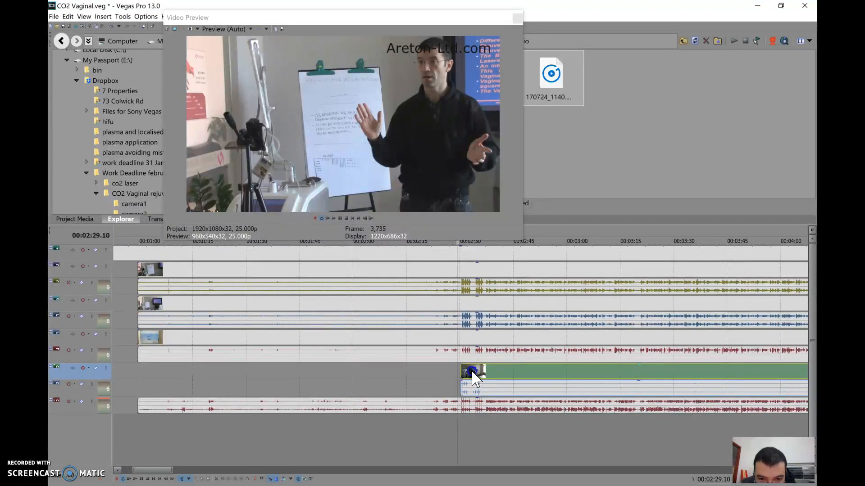
{"action": "left_click", "coordinate": [392, 18]}
{"action": "left_click_drag", "start_coordinate": [392, 18], "coordinate": [388, 10]}
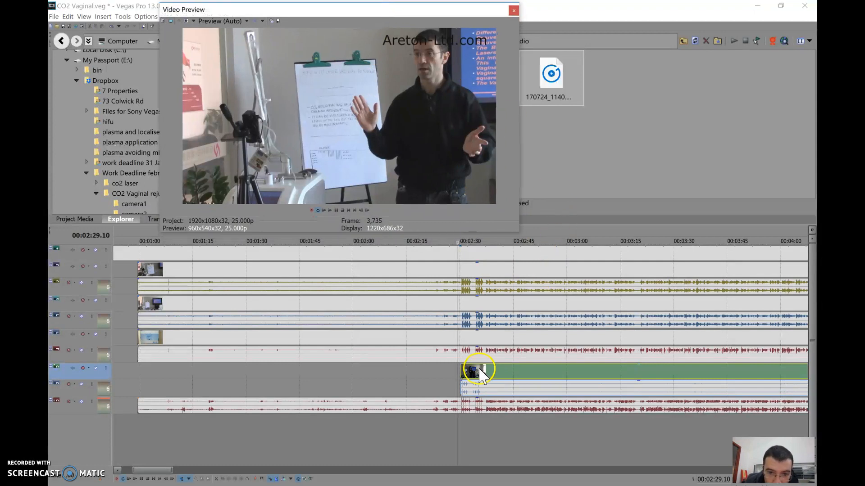
Try extending the lowest video clip's start to about 00:02:28.16 and nudging it to match the other tracks' claps
{"action": "left_click", "coordinate": [464, 239]}
{"action": "scroll", "coordinate": [463, 277], "scroll_direction": "up", "scroll_amount": 6}
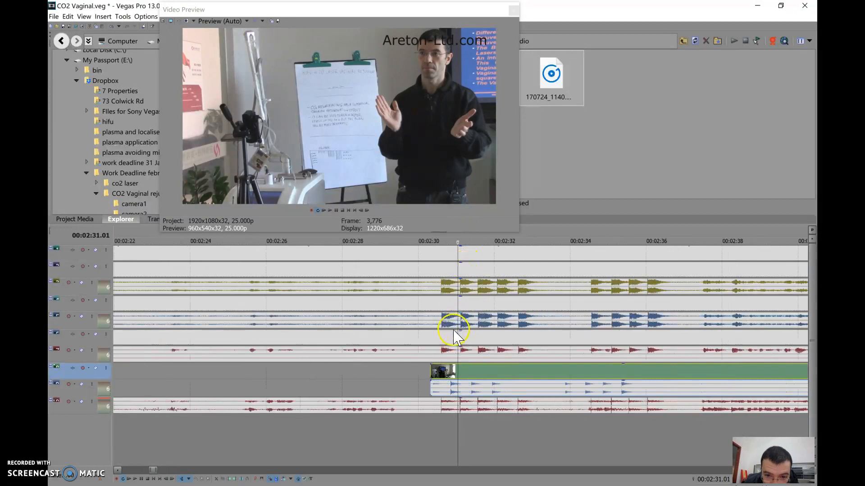
{"action": "scroll", "coordinate": [498, 386], "scroll_direction": "up", "scroll_amount": 3}
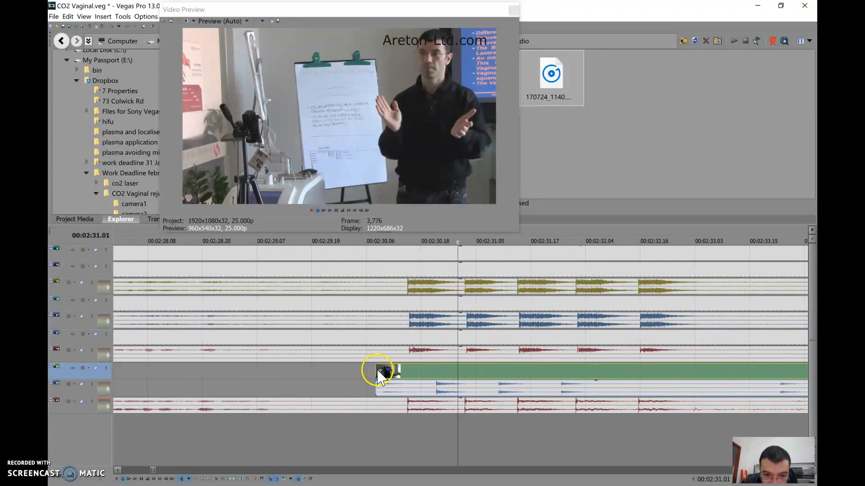
{"action": "left_click_drag", "start_coordinate": [378, 371], "coordinate": [188, 364]}
{"action": "scroll", "coordinate": [524, 405], "scroll_direction": "down", "scroll_amount": 4}
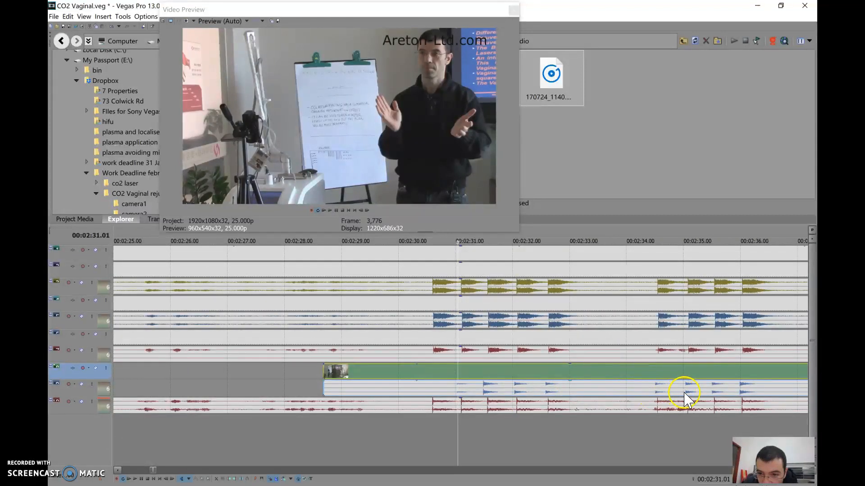
{"action": "mouse_move", "coordinate": [525, 373]}
{"action": "left_mouse_down"}
{"action": "mouse_move", "coordinate": [500, 376]}
{"action": "mouse_move", "coordinate": [529, 374]}
{"action": "left_mouse_up"}
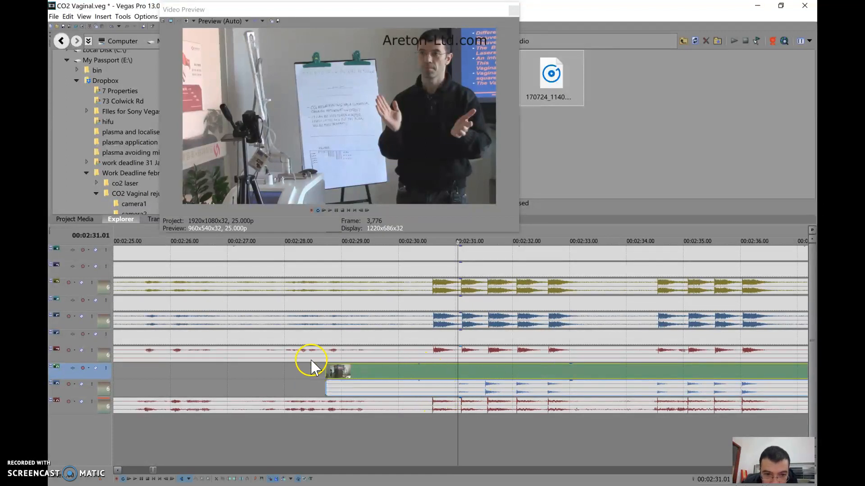
{"action": "left_click_drag", "start_coordinate": [326, 370], "coordinate": [421, 385]}
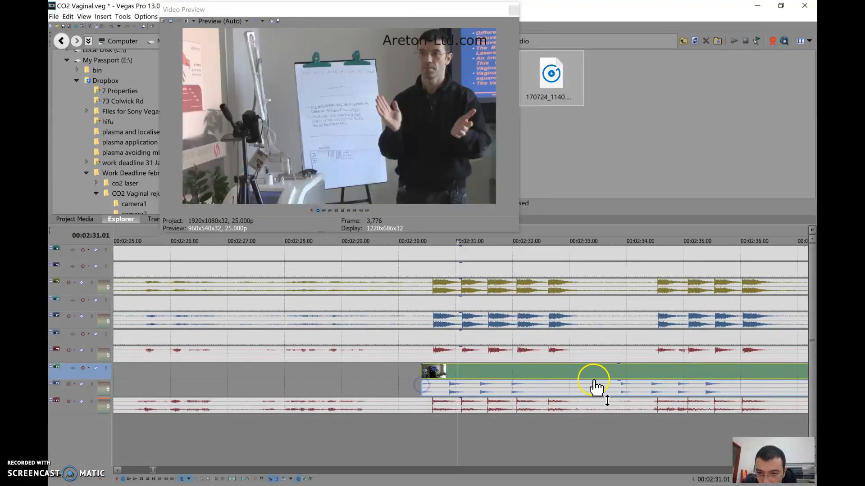
Shift the lowest video clip later to align its second group of claps with the other tracks at about 00:02:34.13
{"action": "left_click_drag", "start_coordinate": [614, 372], "coordinate": [648, 373]}
{"action": "left_click", "coordinate": [656, 240]}
{"action": "scroll", "coordinate": [671, 378], "scroll_direction": "up", "scroll_amount": 10}
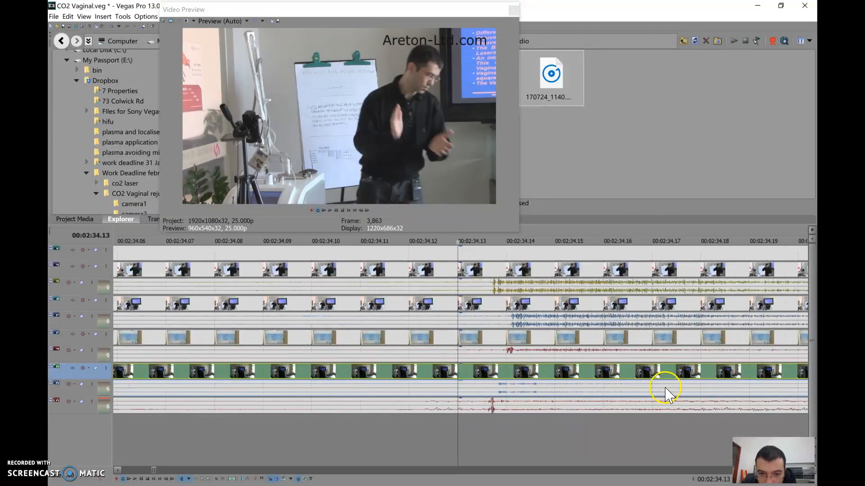
Try nudging the lowest video clip slightly earlier to match the other tracks' claps near 00:02:34.13
{"action": "scroll", "coordinate": [502, 381], "scroll_direction": "down", "scroll_amount": 2}
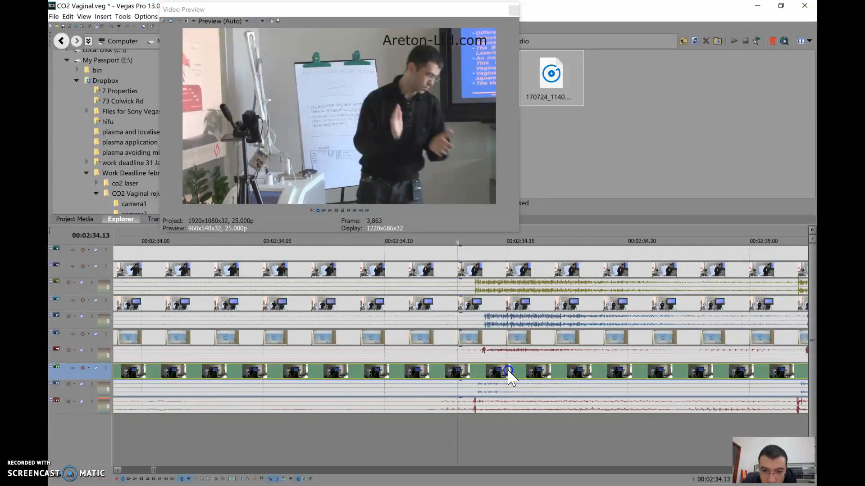
{"action": "mouse_move", "coordinate": [507, 371]}
{"action": "left_mouse_down"}
{"action": "mouse_move", "coordinate": [490, 369]}
{"action": "mouse_move", "coordinate": [503, 375]}
{"action": "left_mouse_up"}
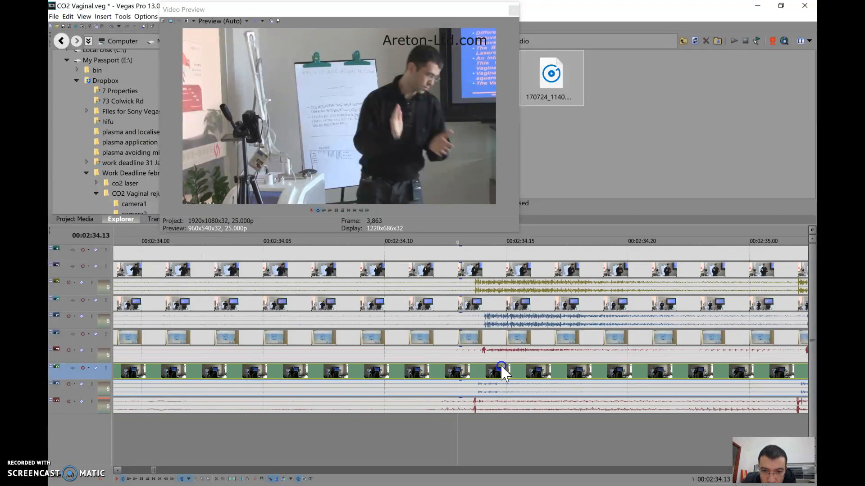
{"action": "scroll", "coordinate": [502, 368], "scroll_direction": "down", "scroll_amount": 15}
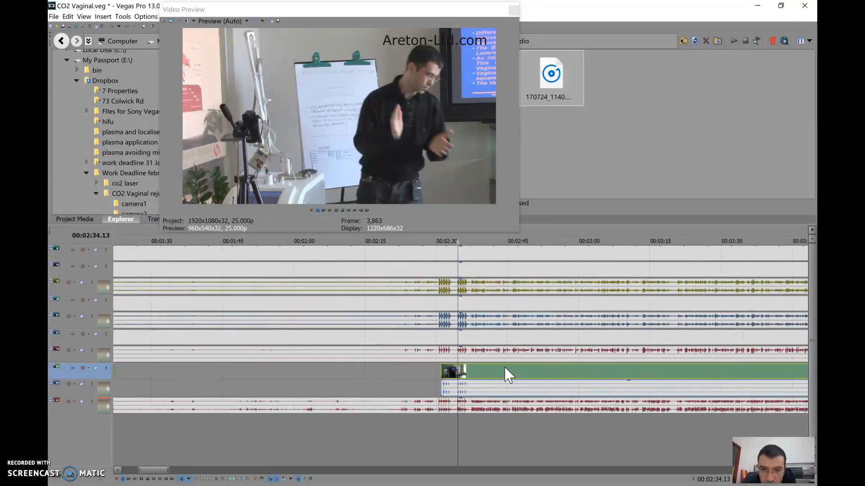
Trim the starts of the three upper video clips to the lowest video clip's start, and the external audio's start to about 00:02:22
{"action": "left_click", "coordinate": [454, 368]}
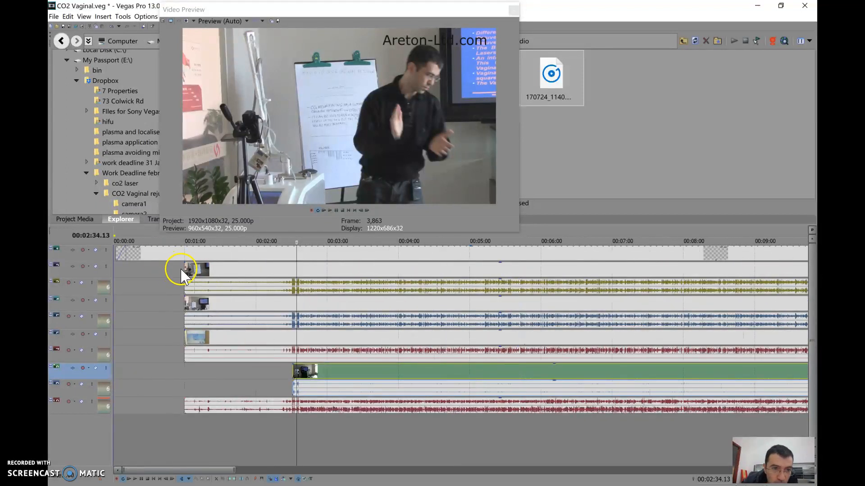
{"action": "left_click_drag", "start_coordinate": [184, 268], "coordinate": [234, 274]}
{"action": "mouse_move", "coordinate": [303, 280]}
{"action": "left_mouse_down"}
{"action": "mouse_move", "coordinate": [308, 272]}
{"action": "mouse_move", "coordinate": [292, 280]}
{"action": "left_mouse_up"}
{"action": "left_click_drag", "start_coordinate": [186, 301], "coordinate": [293, 307]}
{"action": "left_click_drag", "start_coordinate": [185, 335], "coordinate": [293, 331]}
{"action": "left_click", "coordinate": [185, 404]}
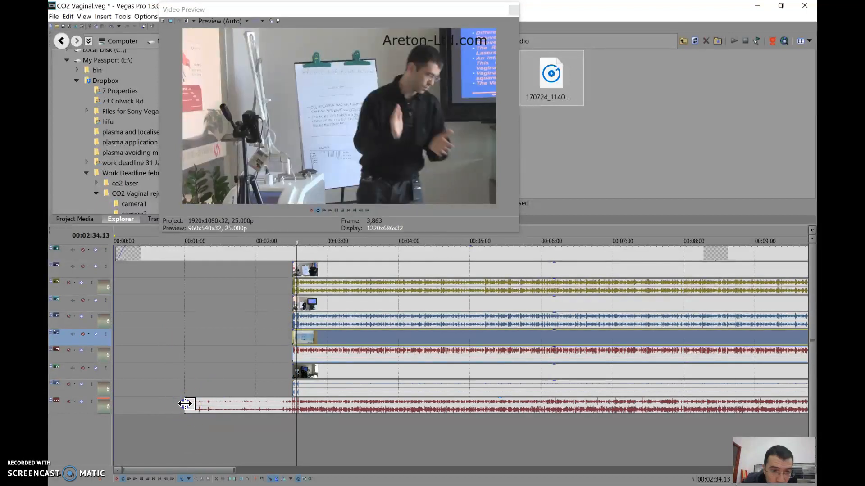
{"action": "left_click_drag", "start_coordinate": [184, 404], "coordinate": [280, 406]}
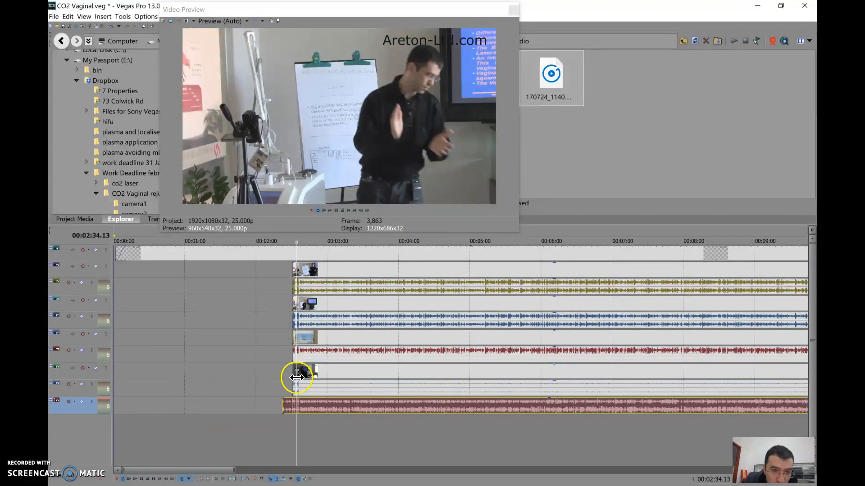
Extend the starts of all four video clips back to the external audio's start at about 00:02:22
{"action": "left_click_drag", "start_coordinate": [295, 378], "coordinate": [286, 376]}
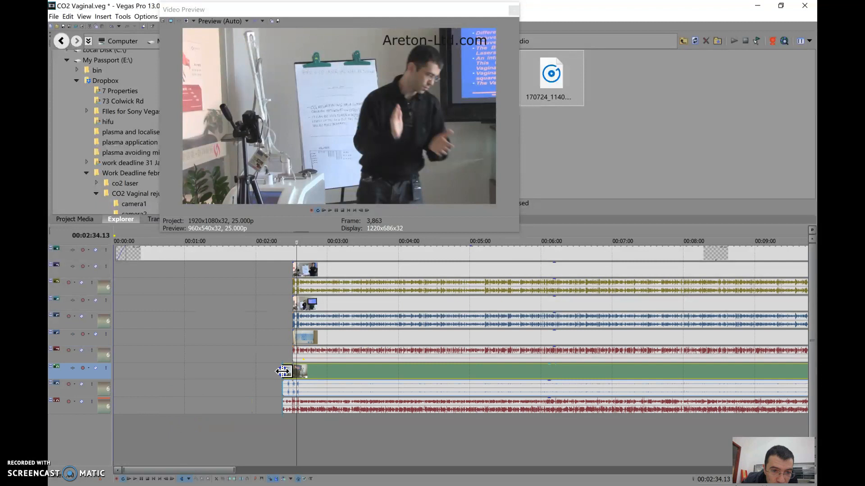
{"action": "left_click_drag", "start_coordinate": [293, 338], "coordinate": [284, 338]}
{"action": "left_click_drag", "start_coordinate": [292, 300], "coordinate": [284, 305]}
{"action": "left_click", "coordinate": [289, 266]}
{"action": "left_click_drag", "start_coordinate": [293, 269], "coordinate": [282, 270]}
Examine the ends of the clips on all tracks around 00:56:24 to 00:57:30
{"action": "scroll", "coordinate": [467, 329], "scroll_direction": "down", "scroll_amount": 3}
{"action": "scroll", "coordinate": [675, 363], "scroll_direction": "down", "scroll_amount": 5}
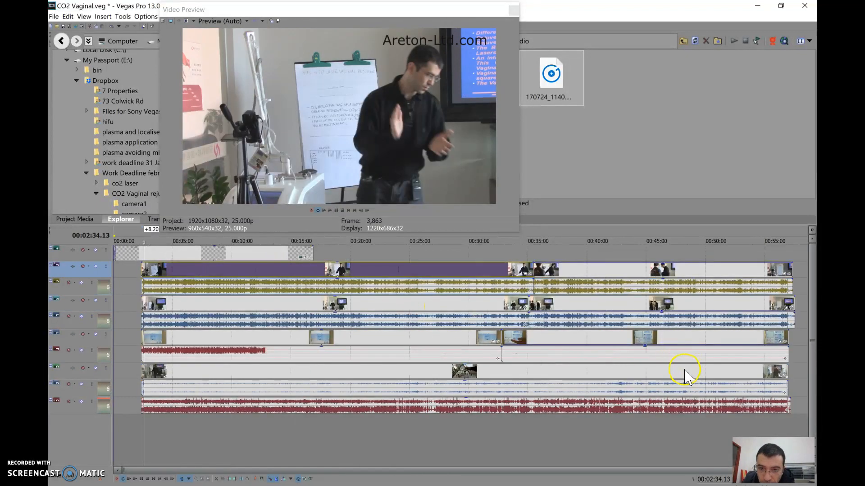
{"action": "left_click", "coordinate": [782, 234]}
{"action": "scroll", "coordinate": [786, 275], "scroll_direction": "up", "scroll_amount": 6}
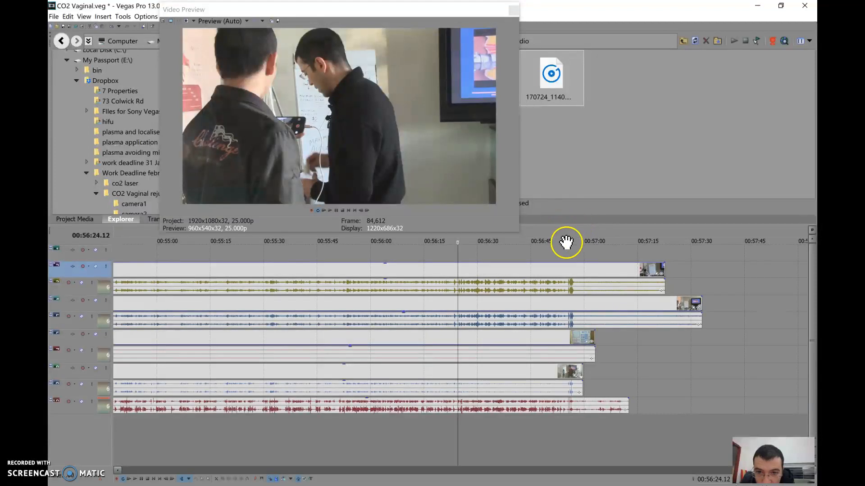
{"action": "scroll", "coordinate": [556, 261], "scroll_direction": "down", "scroll_amount": 3}
{"action": "scroll", "coordinate": [553, 272], "scroll_direction": "down", "scroll_amount": 3}
{"action": "scroll", "coordinate": [544, 274], "scroll_direction": "down", "scroll_amount": 1}
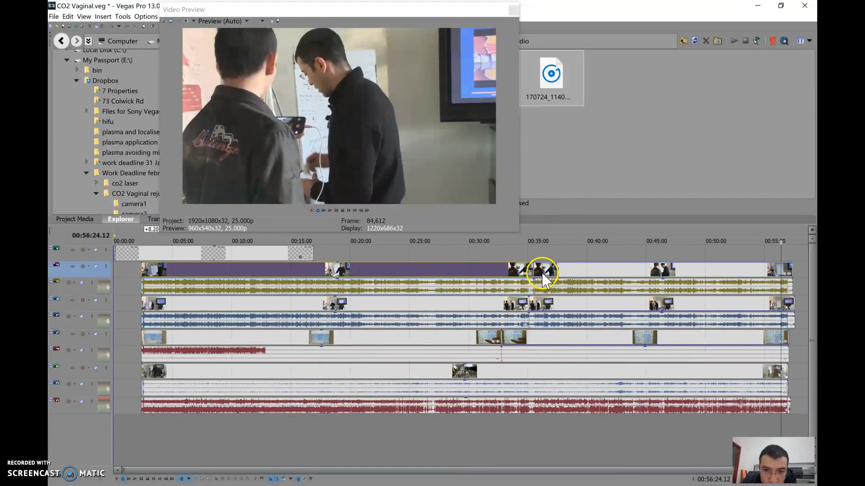
{"action": "left_click", "coordinate": [536, 229]}
{"action": "scroll", "coordinate": [535, 239], "scroll_direction": "up", "scroll_amount": 1}
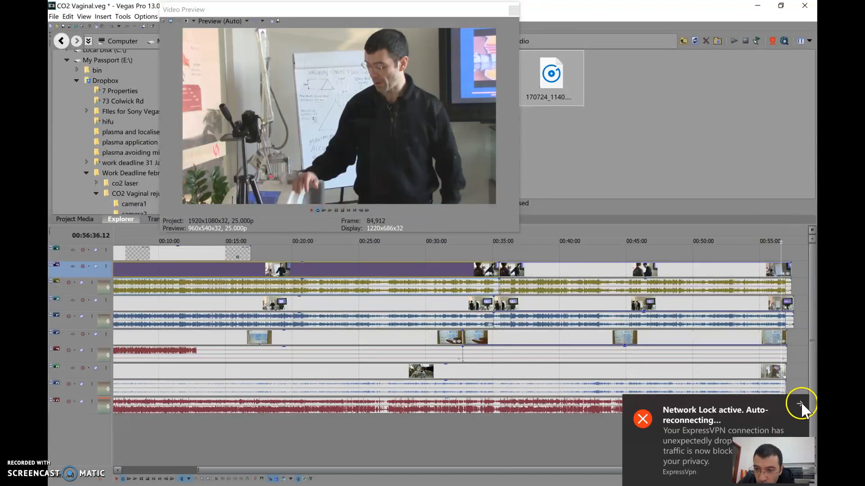
Dismiss the VPN notification and place the playhead on the closing claps at 00:56:56.04
{"action": "left_click", "coordinate": [799, 405]}
{"action": "left_click", "coordinate": [783, 235]}
{"action": "scroll", "coordinate": [783, 237], "scroll_direction": "up", "scroll_amount": 6}
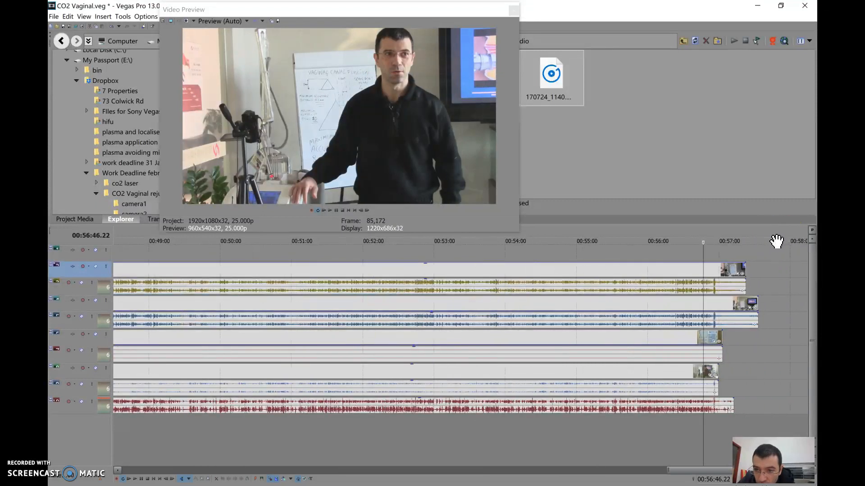
{"action": "scroll", "coordinate": [774, 242], "scroll_direction": "up", "scroll_amount": 4}
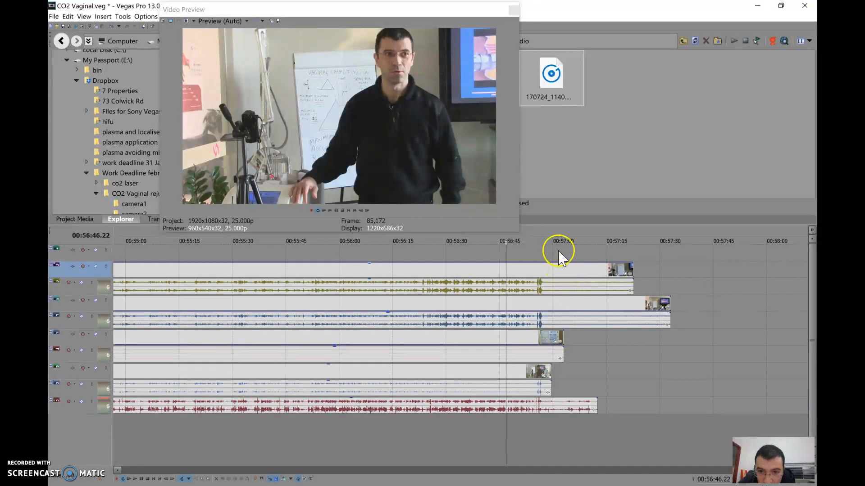
{"action": "left_click", "coordinate": [540, 233]}
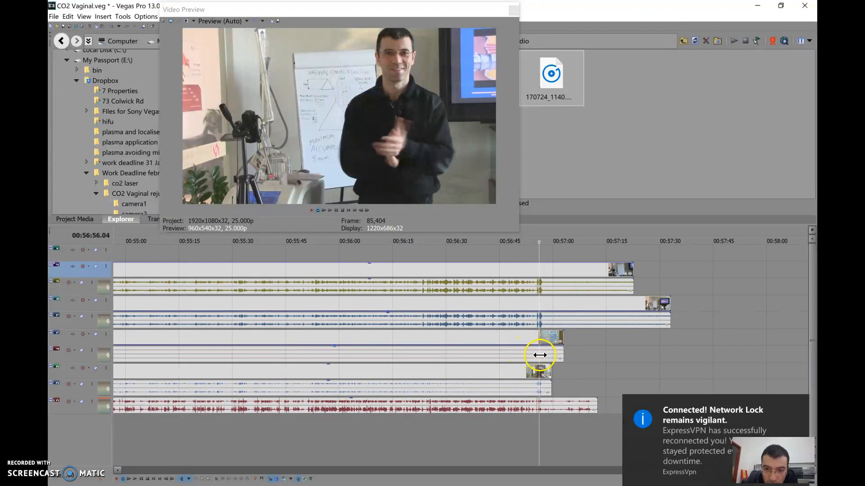
Place the playhead at the first closing clap, 00:56:55.18, and compare the clap waveforms across the tracks
{"action": "left_click", "coordinate": [560, 362]}
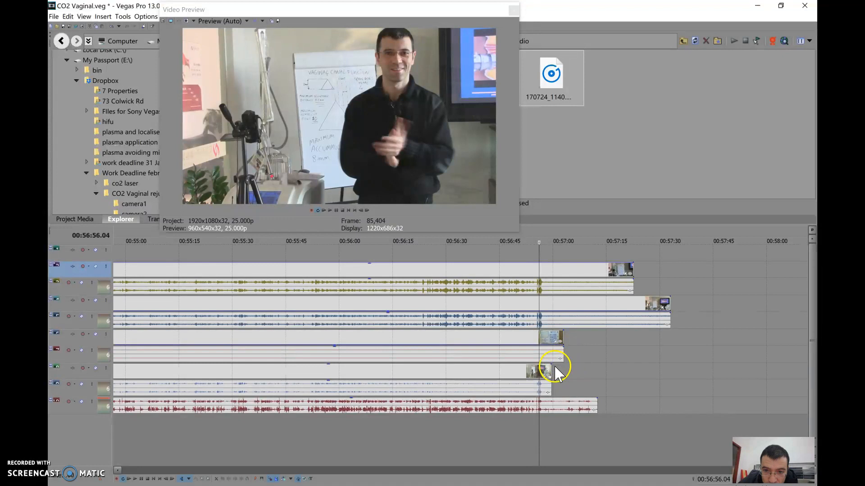
{"action": "scroll", "coordinate": [538, 350], "scroll_direction": "up", "scroll_amount": 4}
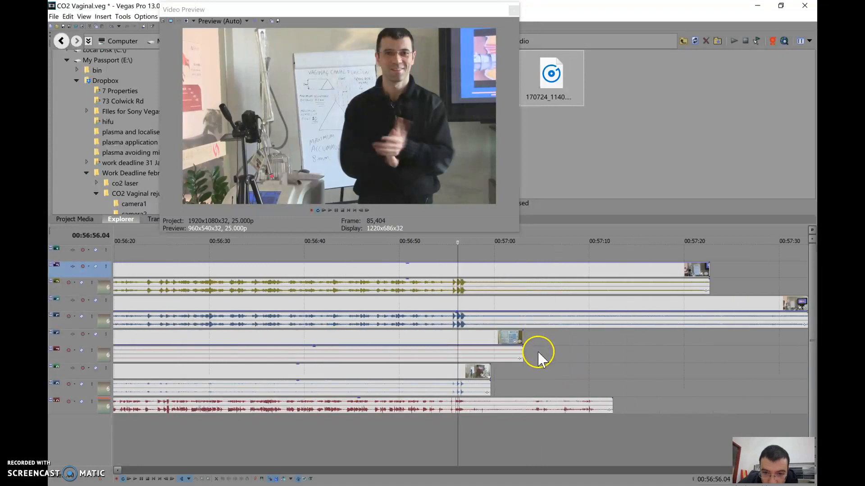
{"action": "scroll", "coordinate": [538, 361], "scroll_direction": "up", "scroll_amount": 3}
{"action": "left_click_drag", "start_coordinate": [385, 9], "coordinate": [379, 3]}
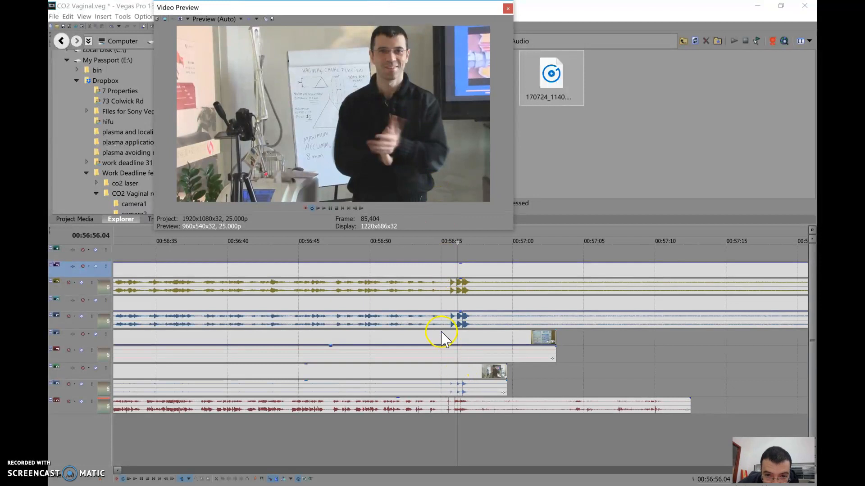
{"action": "left_click", "coordinate": [452, 238]}
{"action": "scroll", "coordinate": [454, 242], "scroll_direction": "up", "scroll_amount": 4}
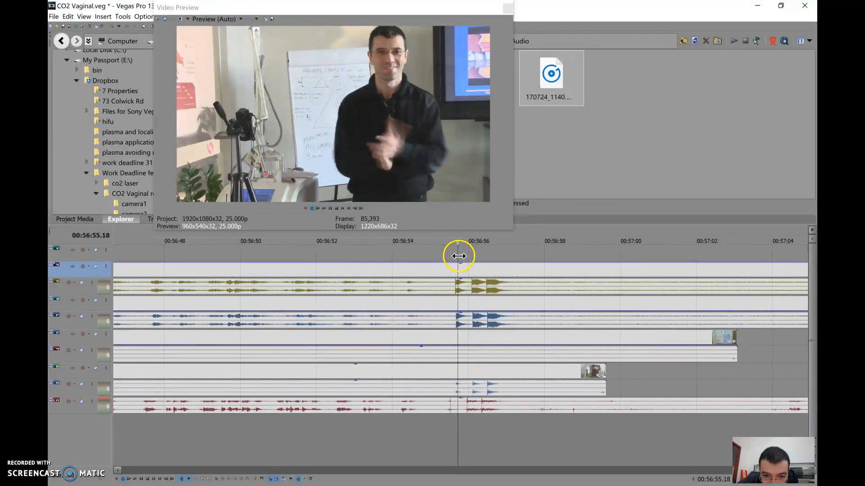
{"action": "scroll", "coordinate": [473, 356], "scroll_direction": "up", "scroll_amount": 4}
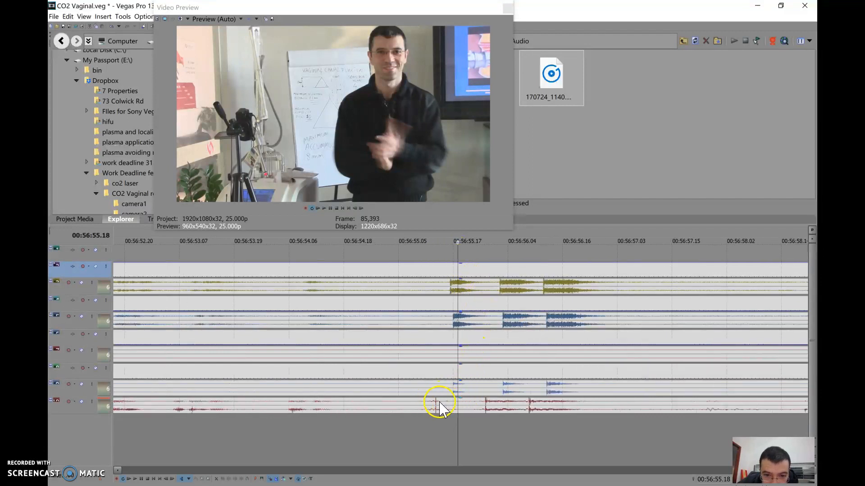
Shift the closing clips of the second and first cameras 3 frames earlier to match the external audio's first closing clap
{"action": "left_click", "coordinate": [468, 389]}
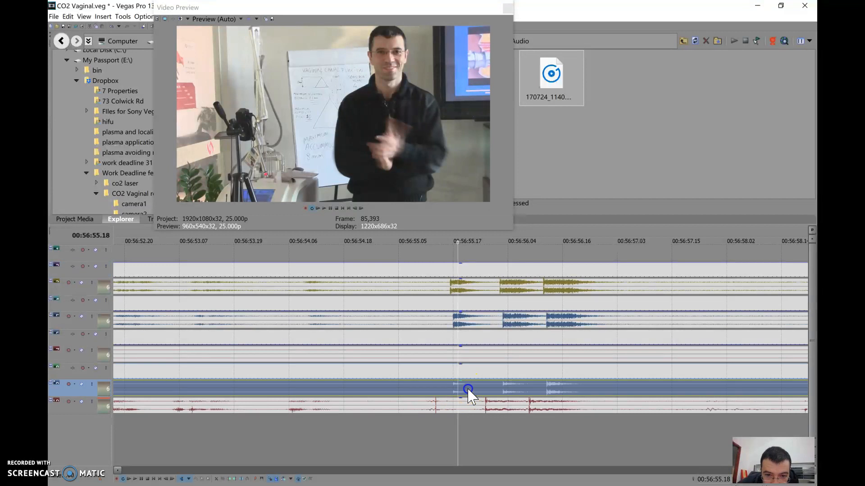
{"action": "left_click_drag", "start_coordinate": [452, 319], "coordinate": [436, 320]}
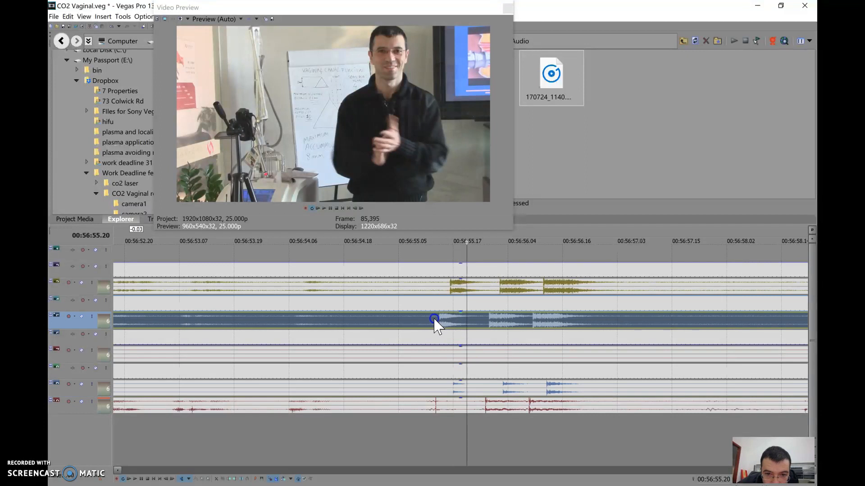
{"action": "left_click_drag", "start_coordinate": [454, 288], "coordinate": [442, 291]}
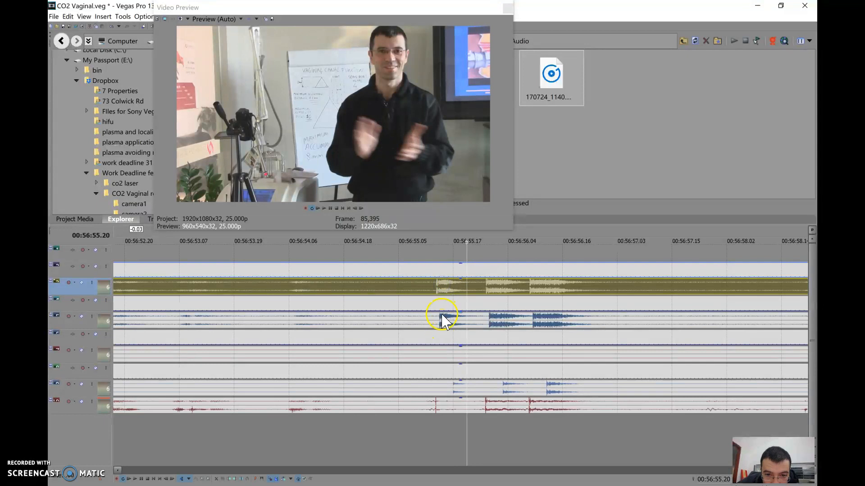
Set the playhead to 00:56:55.13 and shift the second camera's closing clip 1 more frame earlier to align its clap
{"action": "left_click", "coordinate": [439, 239]}
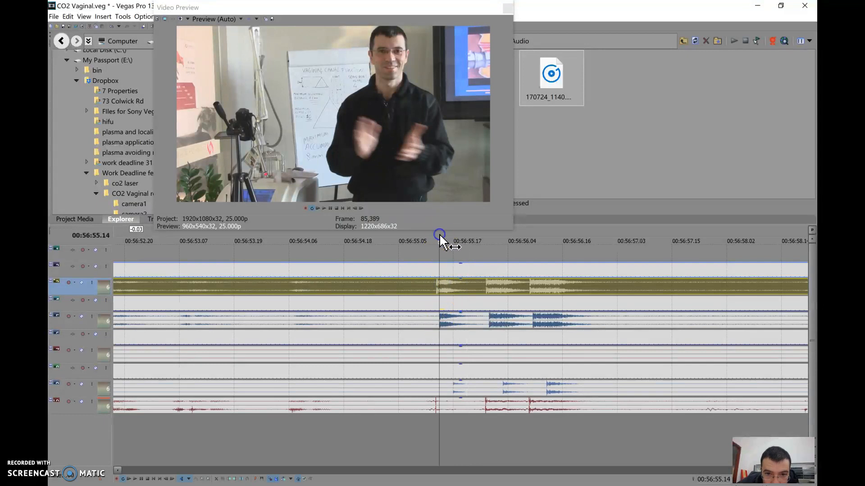
{"action": "scroll", "coordinate": [466, 295], "scroll_direction": "up", "scroll_amount": 5}
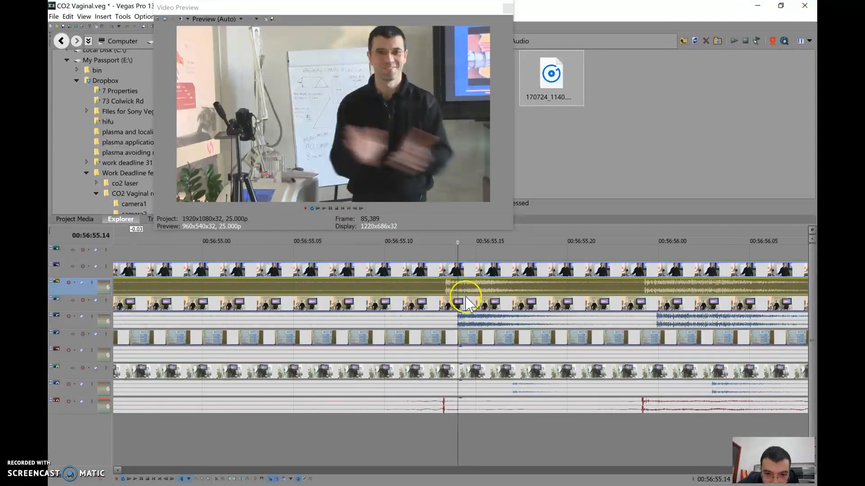
{"action": "left_click", "coordinate": [441, 236]}
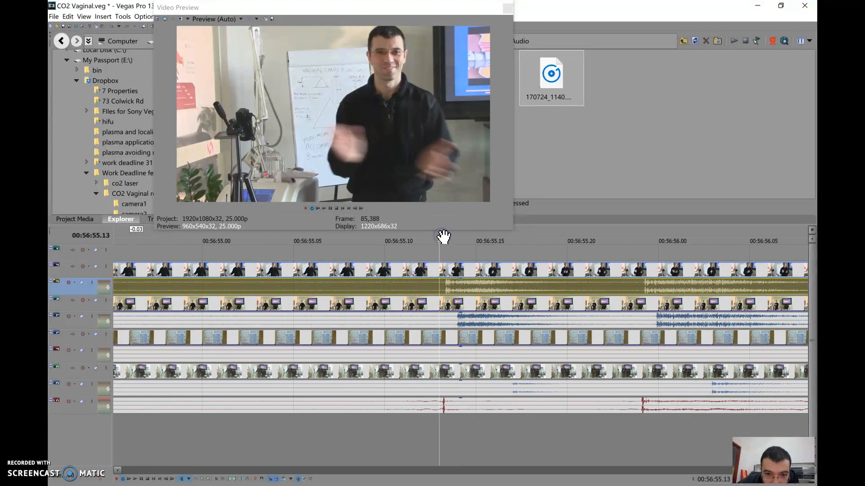
{"action": "left_click_drag", "start_coordinate": [461, 303], "coordinate": [463, 287]}
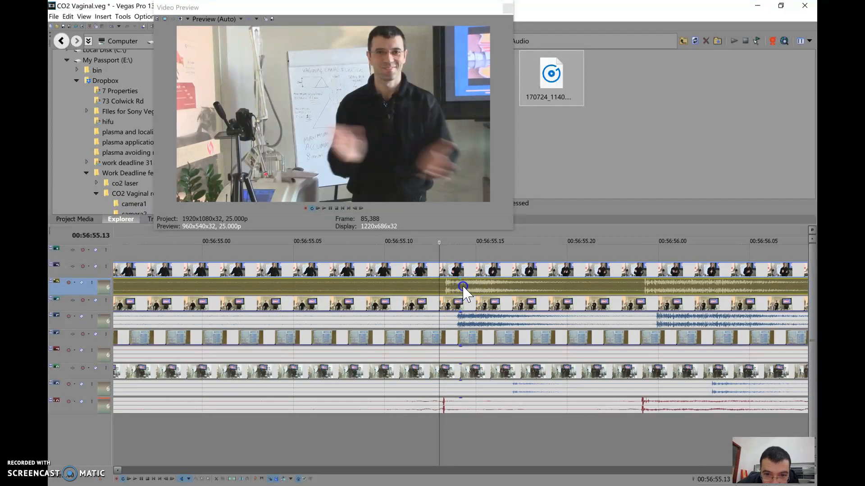
{"action": "left_click_drag", "start_coordinate": [472, 318], "coordinate": [460, 316]}
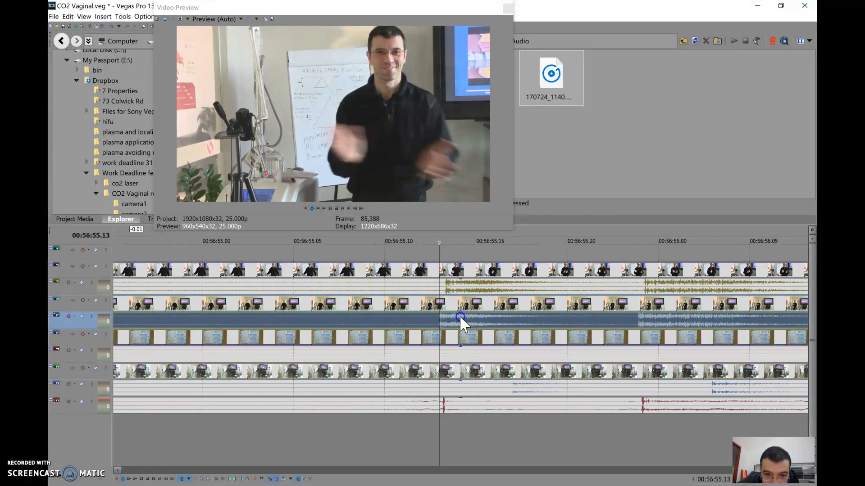
Compare the lowest video track's closing claps with the other tracks and briefly play back from 00:56:55.13
{"action": "scroll", "coordinate": [513, 390], "scroll_direction": "down", "scroll_amount": 3}
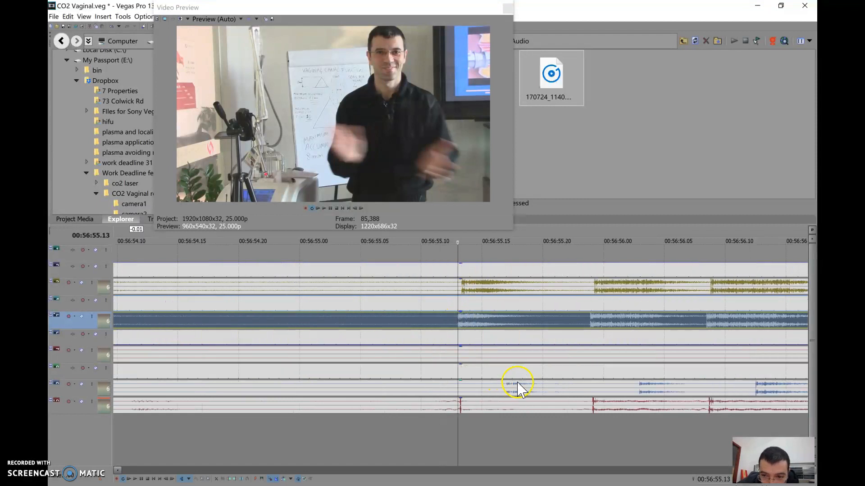
{"action": "scroll", "coordinate": [517, 379], "scroll_direction": "down", "scroll_amount": 5}
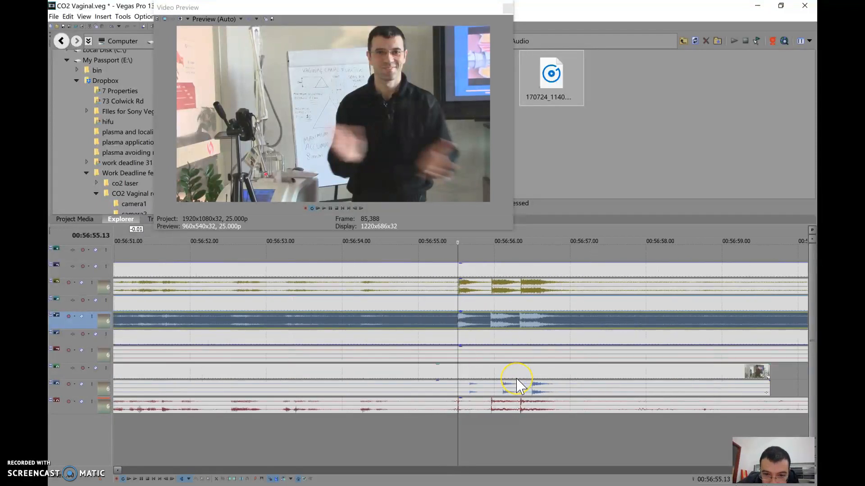
{"action": "left_click", "coordinate": [529, 375]}
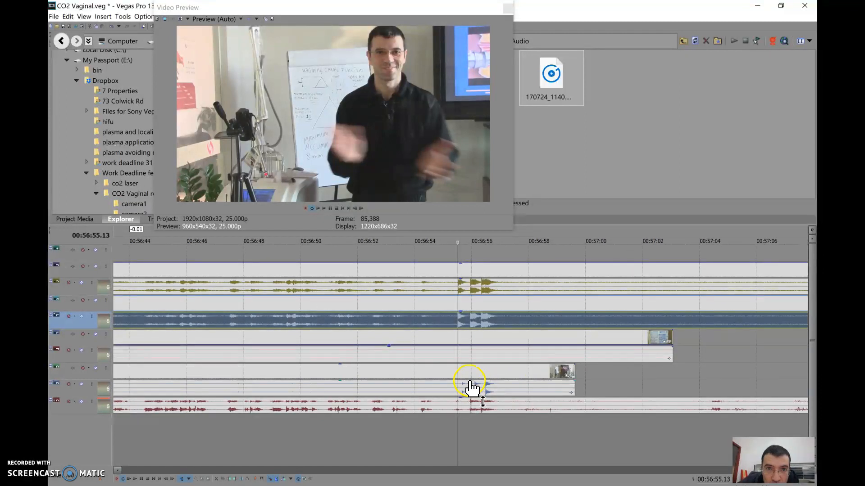
{"action": "left_click", "coordinate": [323, 208]}
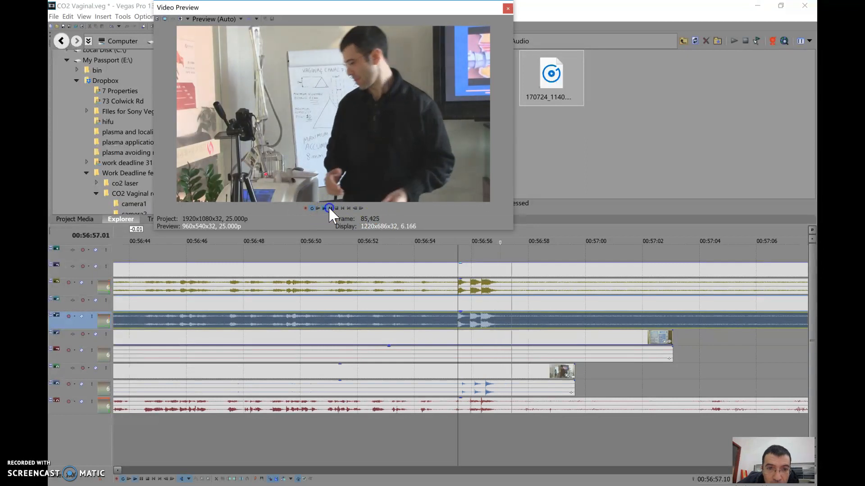
{"action": "left_click", "coordinate": [328, 208]}
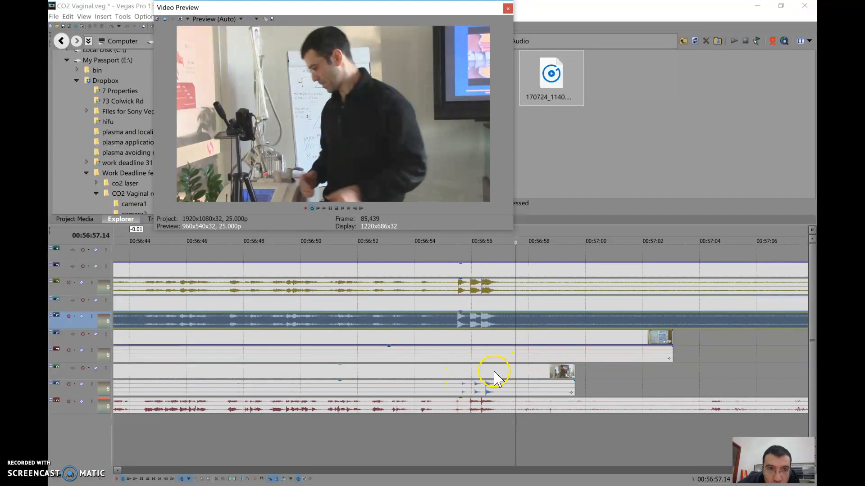
Move the Video Preview window clear of the timeline, open the speaker volume control and play the closing claps from 00:56:53.16
{"action": "left_click_drag", "start_coordinate": [406, 9], "coordinate": [697, 33]}
{"action": "left_click", "coordinate": [405, 237]}
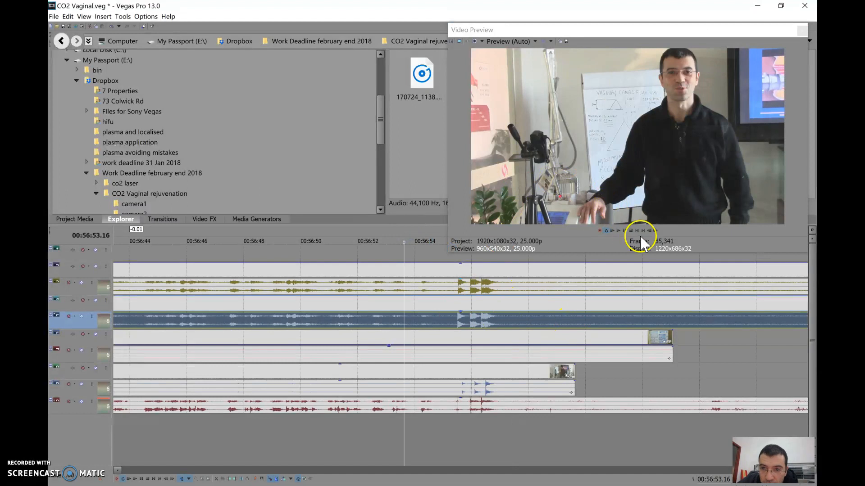
{"action": "left_click", "coordinate": [725, 485]}
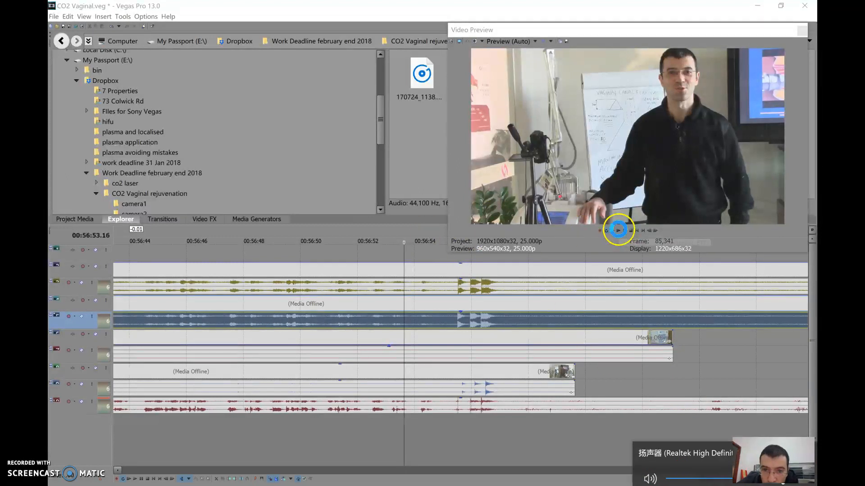
{"action": "left_click", "coordinate": [618, 230]}
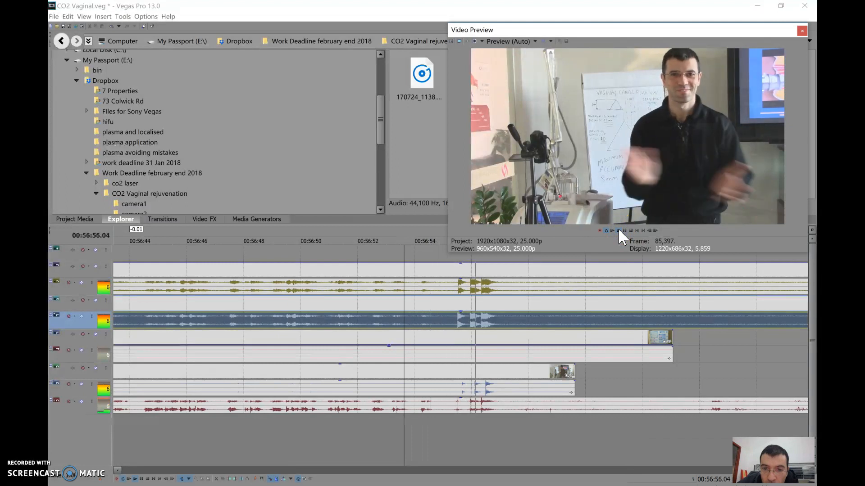
Stop the closing-clap playback and trim the end of the top track's clip back to just before the camera footage begins
{"action": "left_click", "coordinate": [616, 230]}
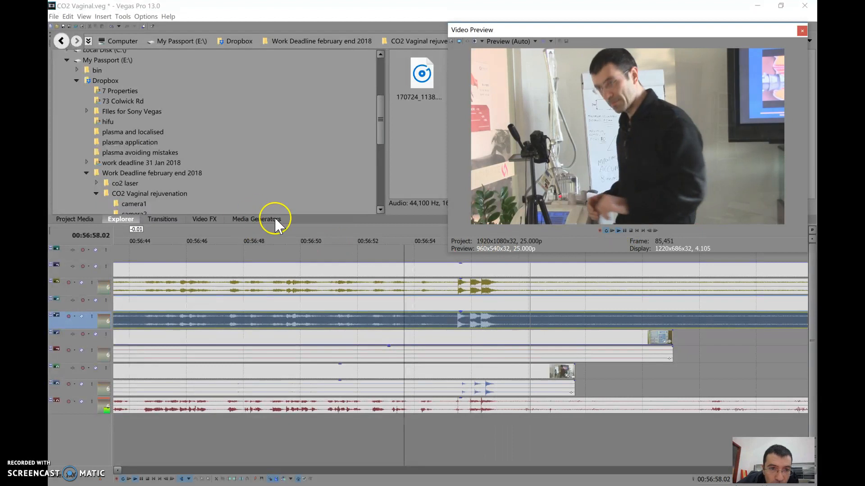
{"action": "left_click", "coordinate": [218, 233]}
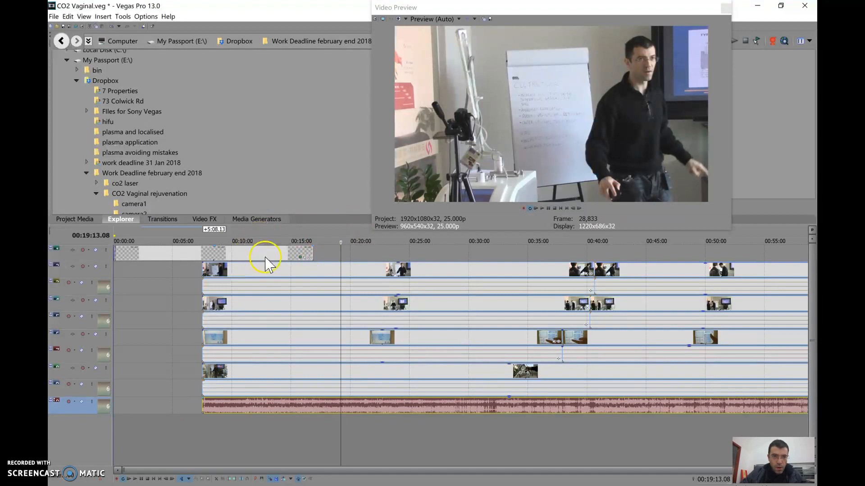
{"action": "left_click_drag", "start_coordinate": [312, 251], "coordinate": [196, 251]}
{"action": "left_click", "coordinate": [225, 233]}
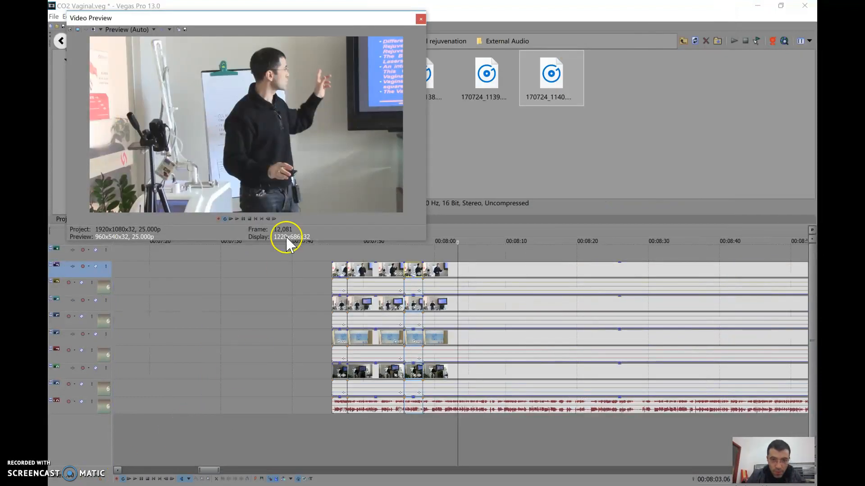
Move the Video Preview window clear of the timeline ruler and play the opening camera cuts from 00:07:46.01
{"action": "left_click_drag", "start_coordinate": [293, 18], "coordinate": [281, 8]}
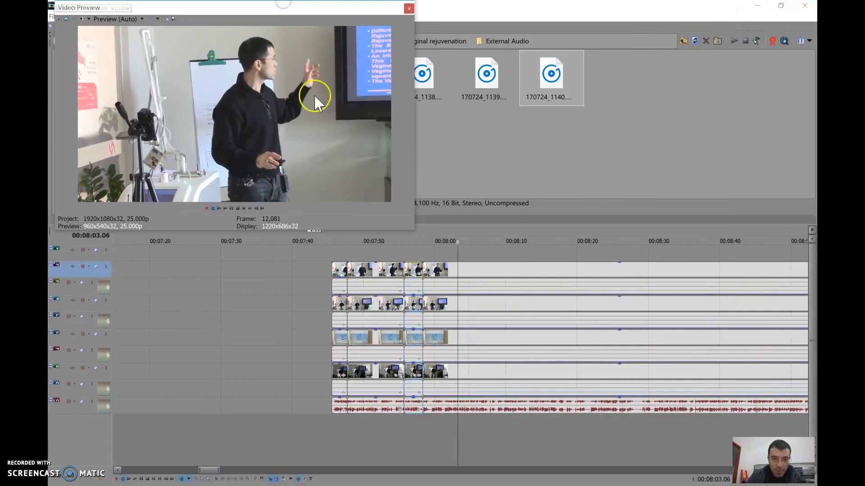
{"action": "left_click", "coordinate": [337, 237]}
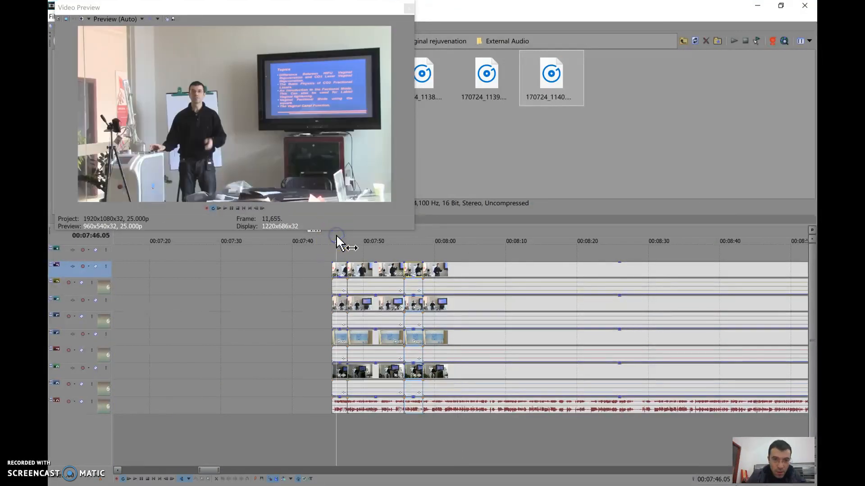
{"action": "left_click", "coordinate": [335, 237]}
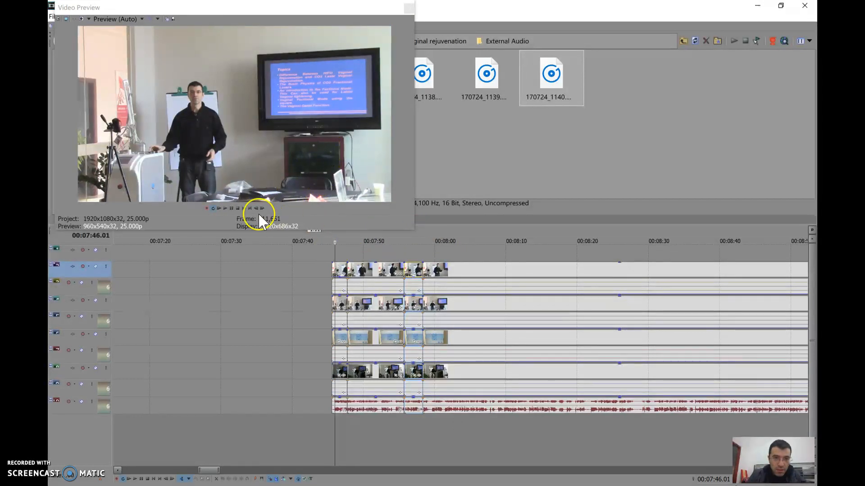
{"action": "left_click", "coordinate": [228, 208]}
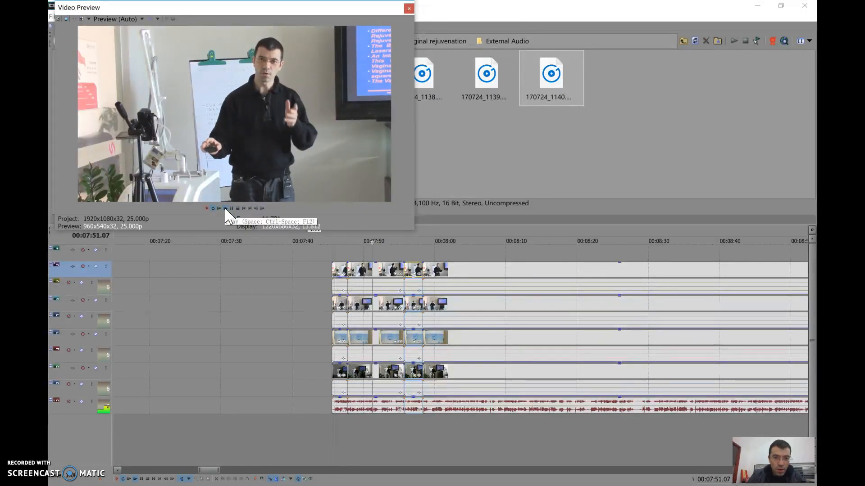
{"action": "left_click", "coordinate": [231, 208]}
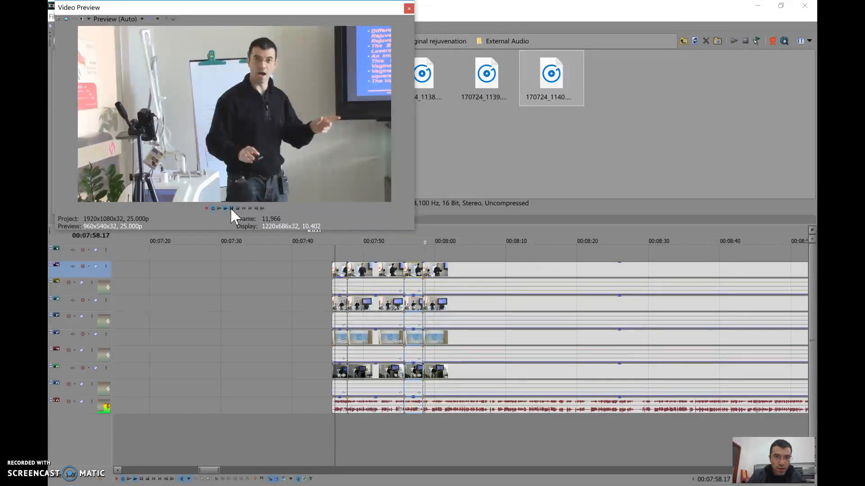
{"action": "left_click", "coordinate": [231, 209]}
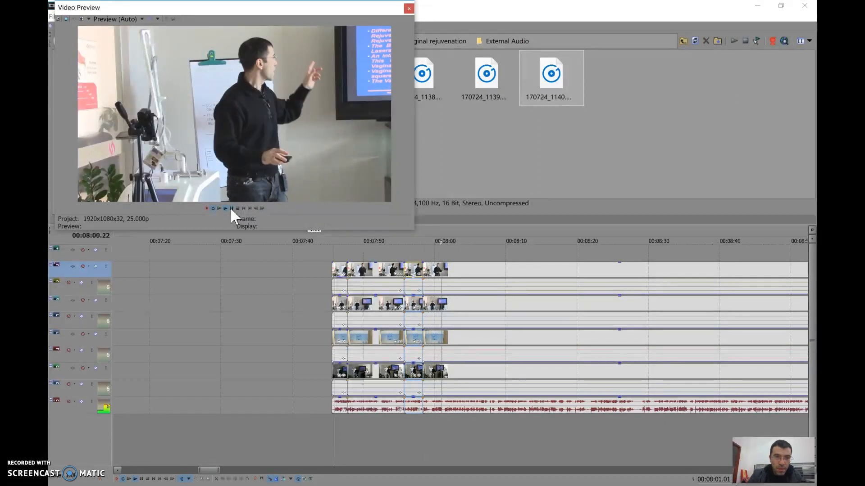
Split the clips on all camera and audio tracks at 00:08:02.09 and at 00:08:07.16
{"action": "left_click", "coordinate": [451, 269]}
{"action": "key", "text": "s"}
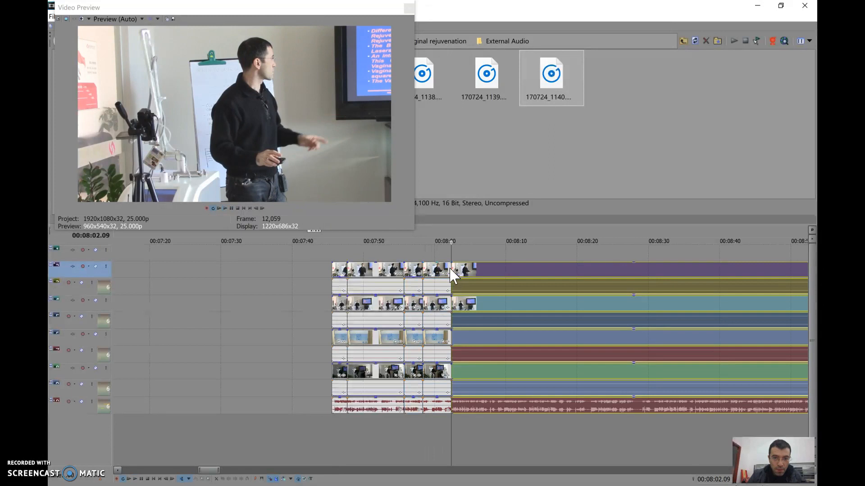
{"action": "left_click", "coordinate": [464, 270]}
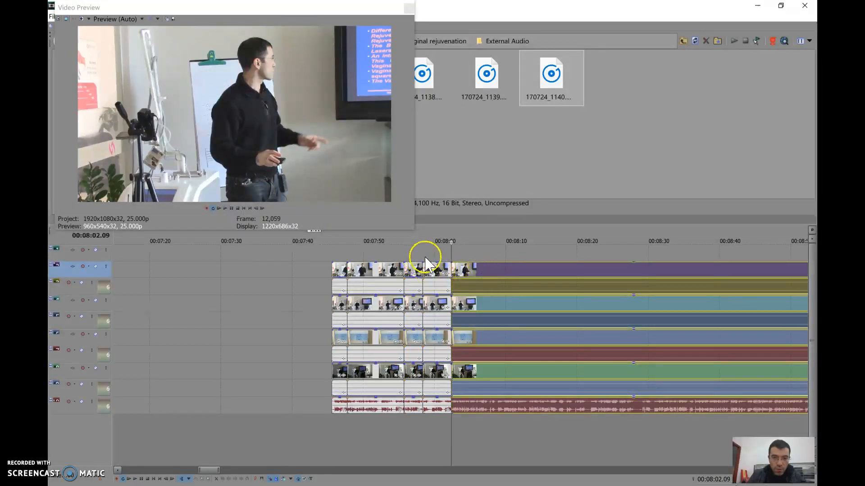
{"action": "left_click", "coordinate": [476, 272]}
{"action": "left_click", "coordinate": [488, 271]}
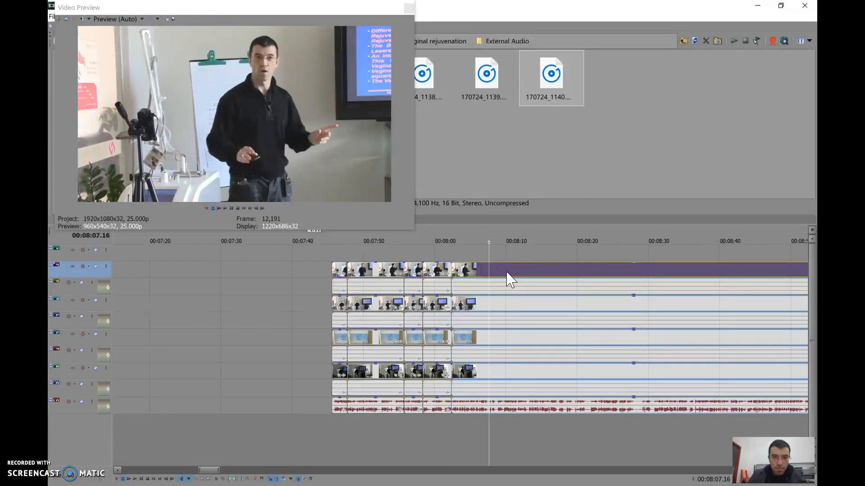
{"action": "key", "text": "s"}
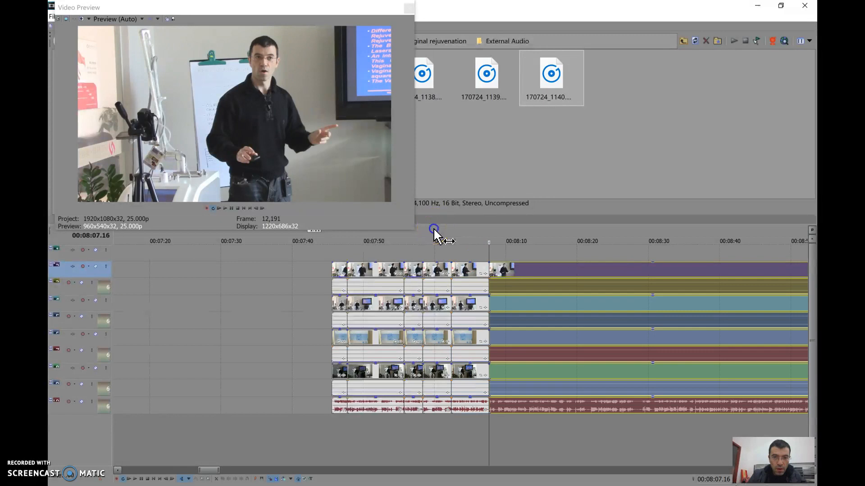
Set the first and second cameras' clips at 00:07:59.22 to 0 % opacity, try 0 % on the third camera's clip and restore its opacity
{"action": "left_click", "coordinate": [434, 230]}
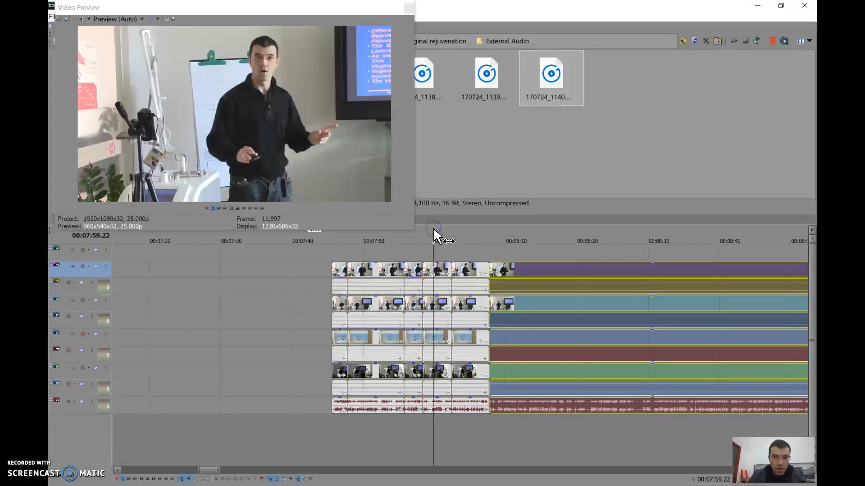
{"action": "left_click", "coordinate": [440, 270]}
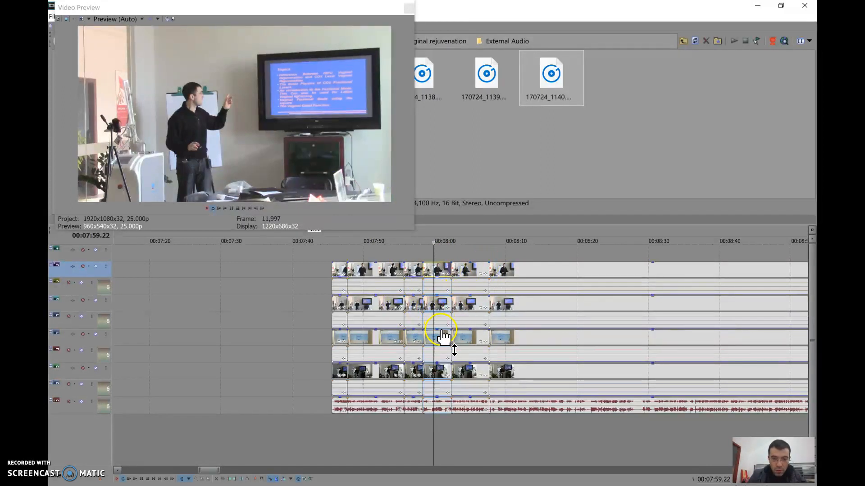
{"action": "mouse_move", "coordinate": [437, 315]}
{"action": "left_mouse_down"}
{"action": "mouse_move", "coordinate": [435, 342]}
{"action": "mouse_move", "coordinate": [434, 330]}
{"action": "left_mouse_up"}
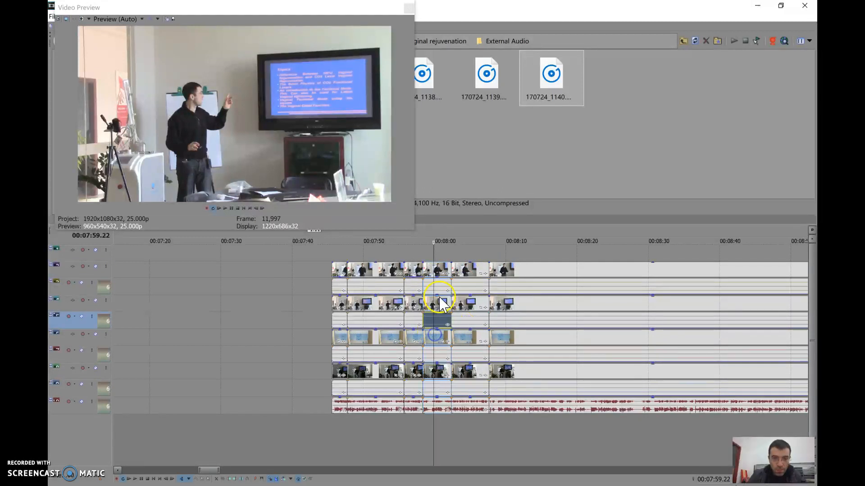
{"action": "left_click_drag", "start_coordinate": [432, 282], "coordinate": [433, 356]}
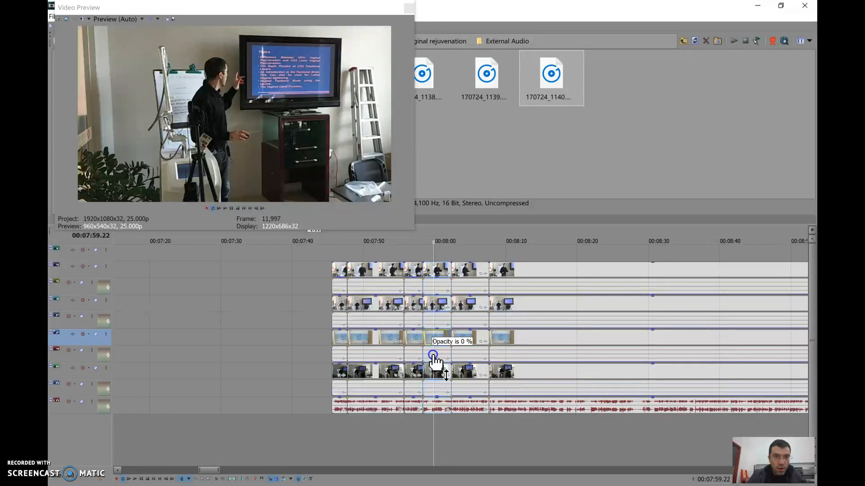
{"action": "left_click_drag", "start_coordinate": [434, 357], "coordinate": [445, 330]}
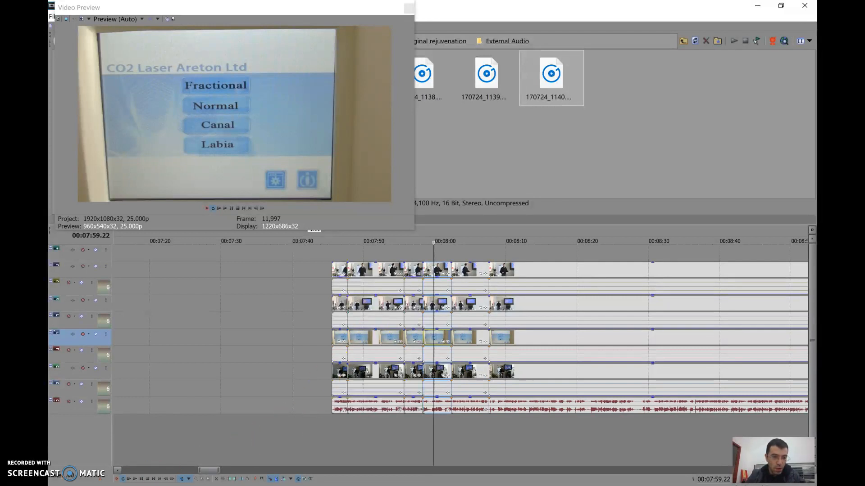
{"action": "mouse_move", "coordinate": [338, 269]}
{"action": "left_mouse_down"}
{"action": "mouse_move", "coordinate": [329, 271]}
{"action": "mouse_move", "coordinate": [339, 272]}
{"action": "left_mouse_up"}
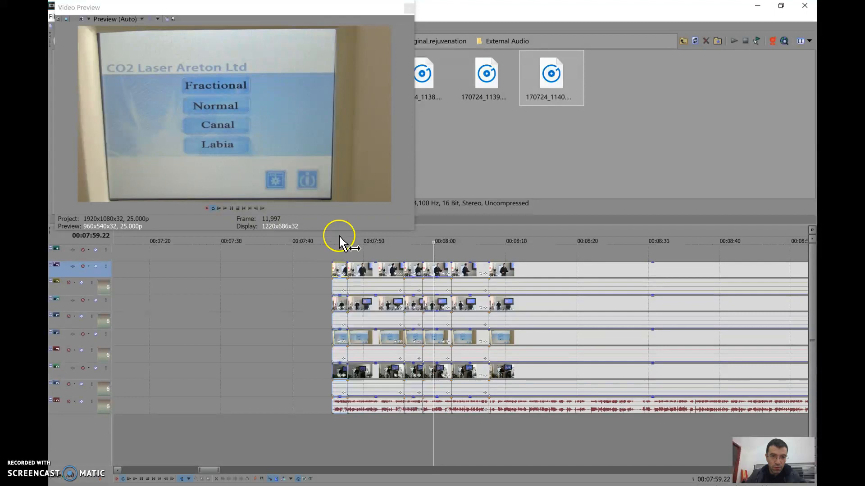